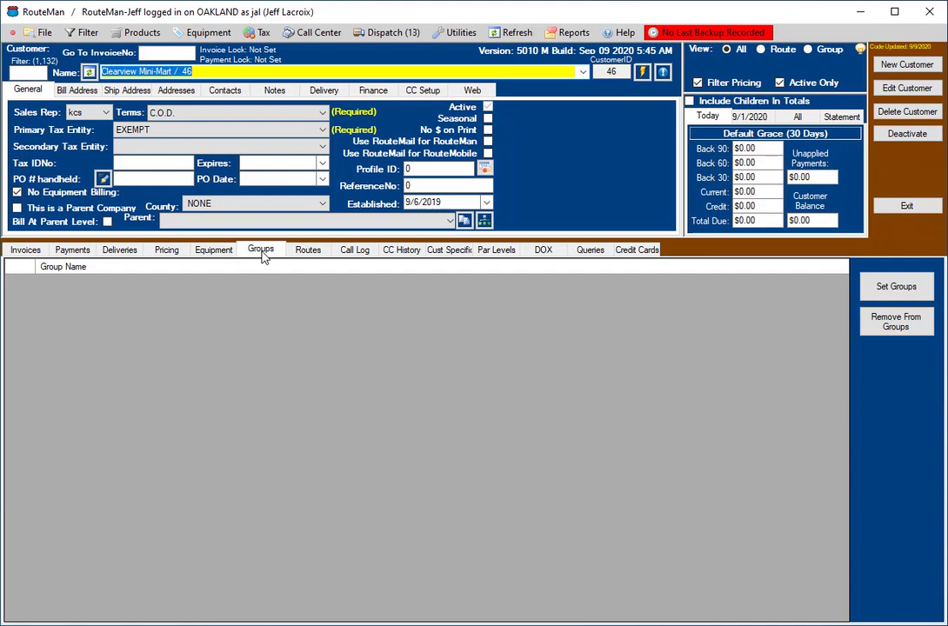
Step: Add Clearview Mini-Mart to the All Customers group and confirm the group update
left_click(875, 301)
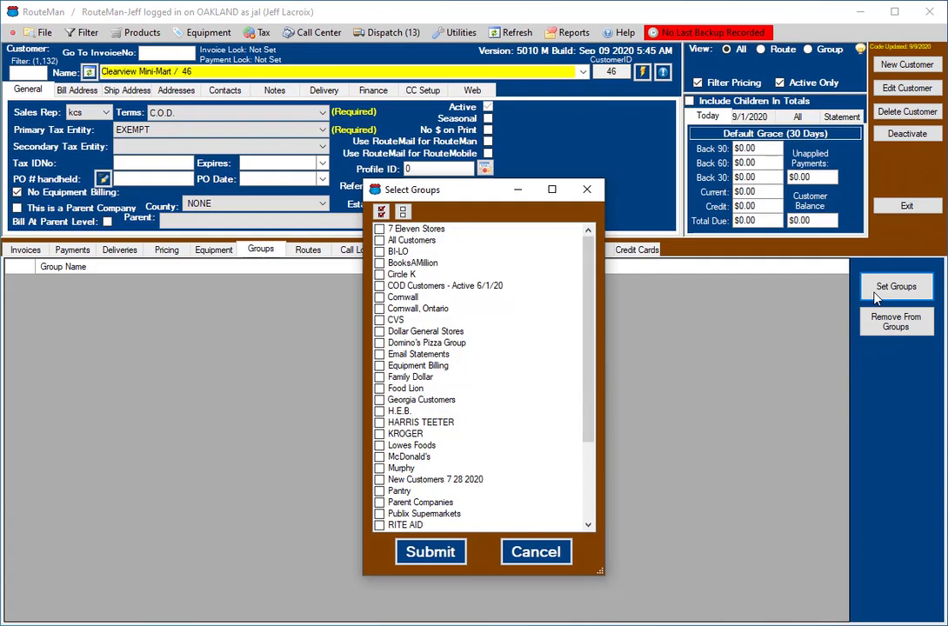
mouse_move(594, 251)
left_mouse_down()
mouse_move(596, 329)
mouse_move(588, 237)
left_mouse_up()
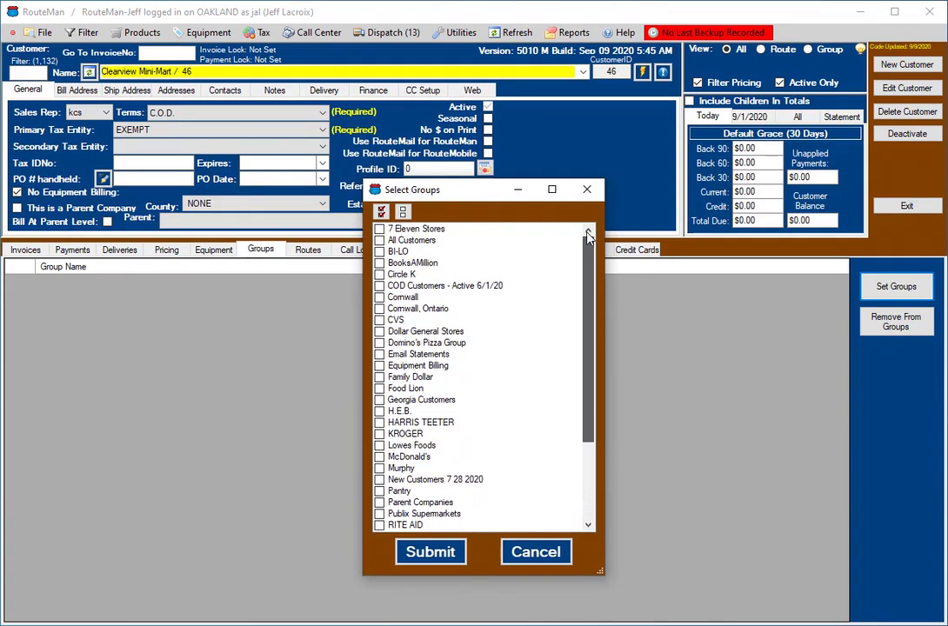
left_click(379, 242)
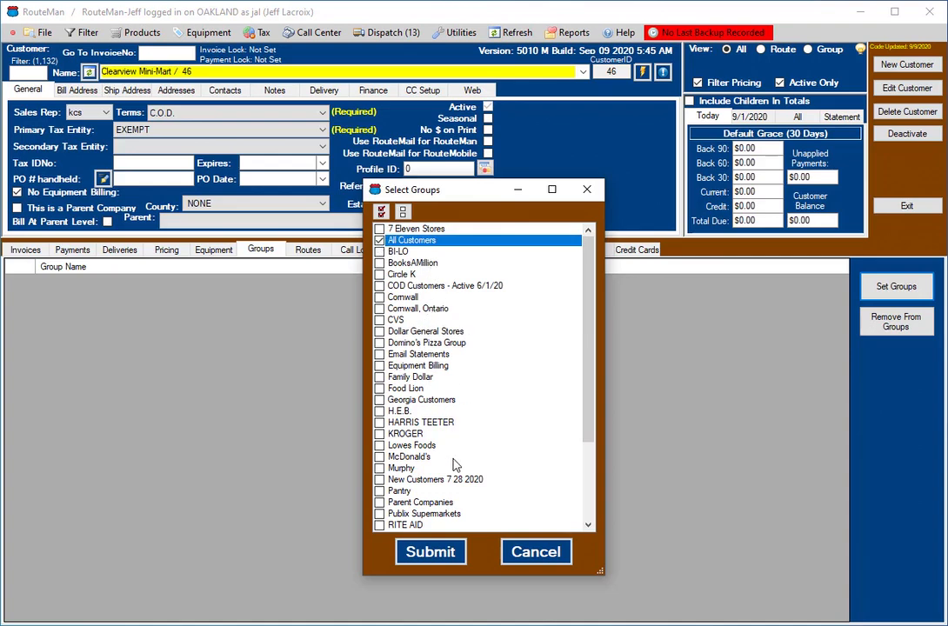
scroll(460, 444, "down", 3)
scroll(458, 475, "down", 1)
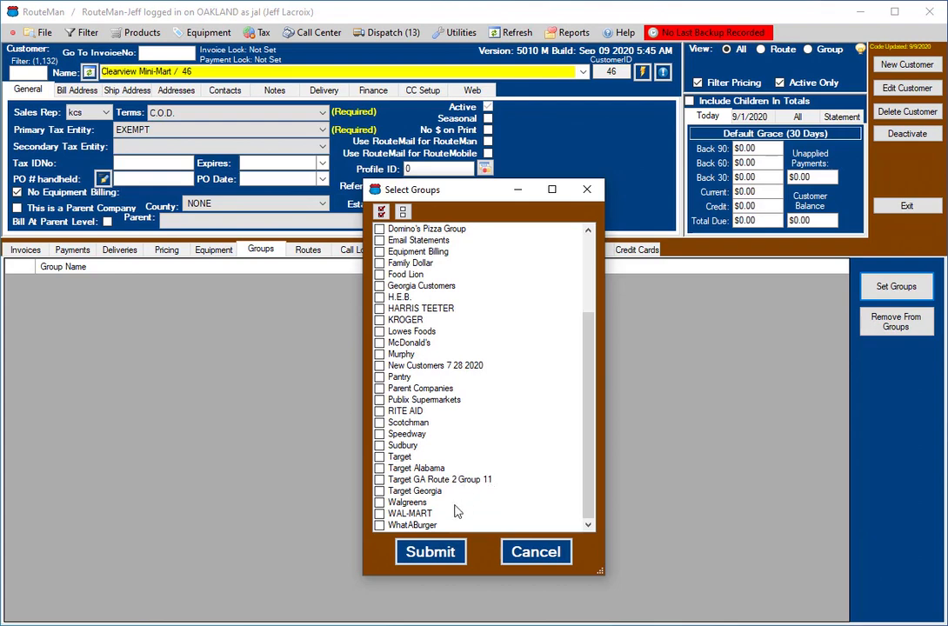
left_click(430, 551)
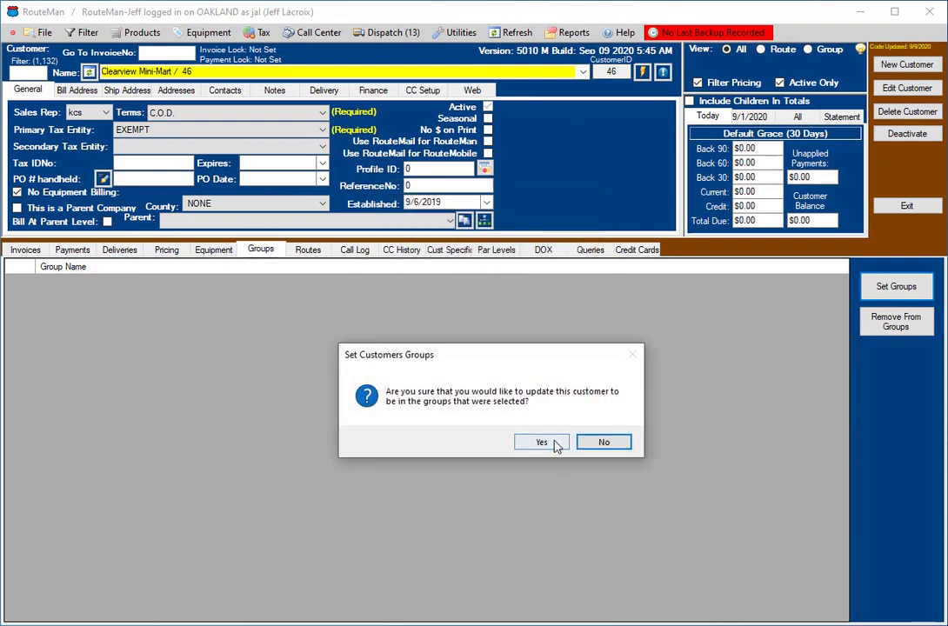
left_click(557, 444)
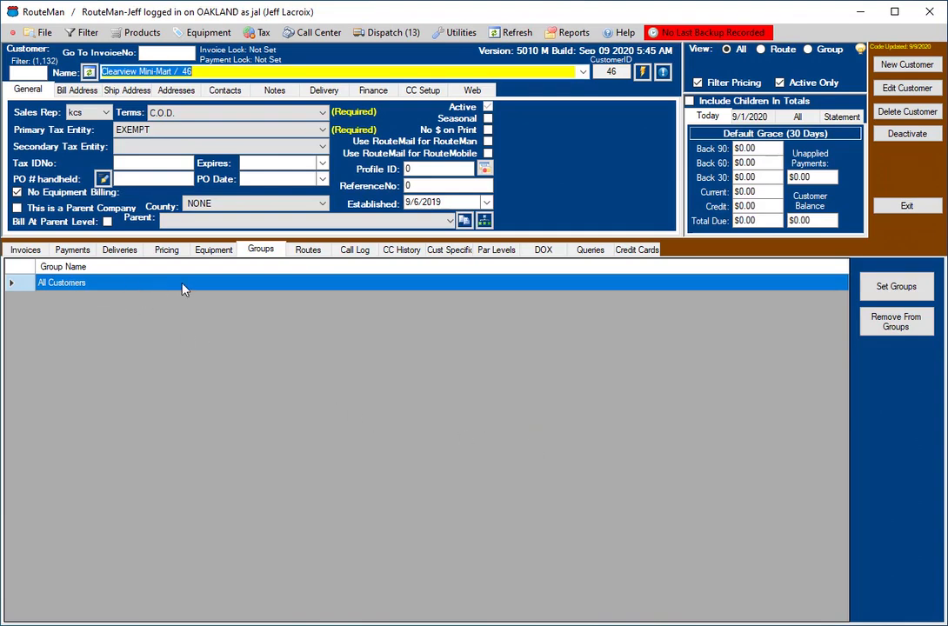
left_click(896, 287)
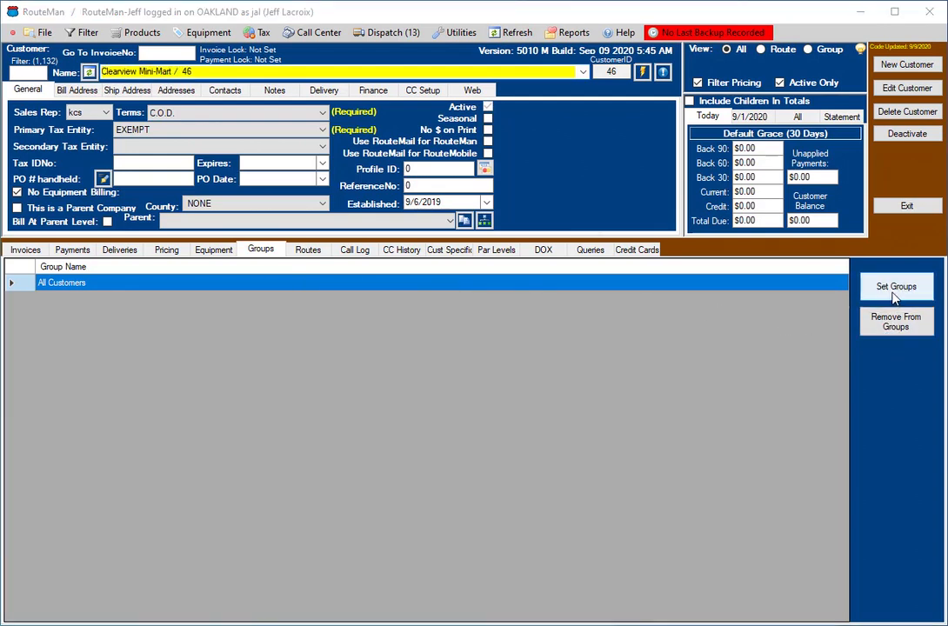
left_click(380, 355)
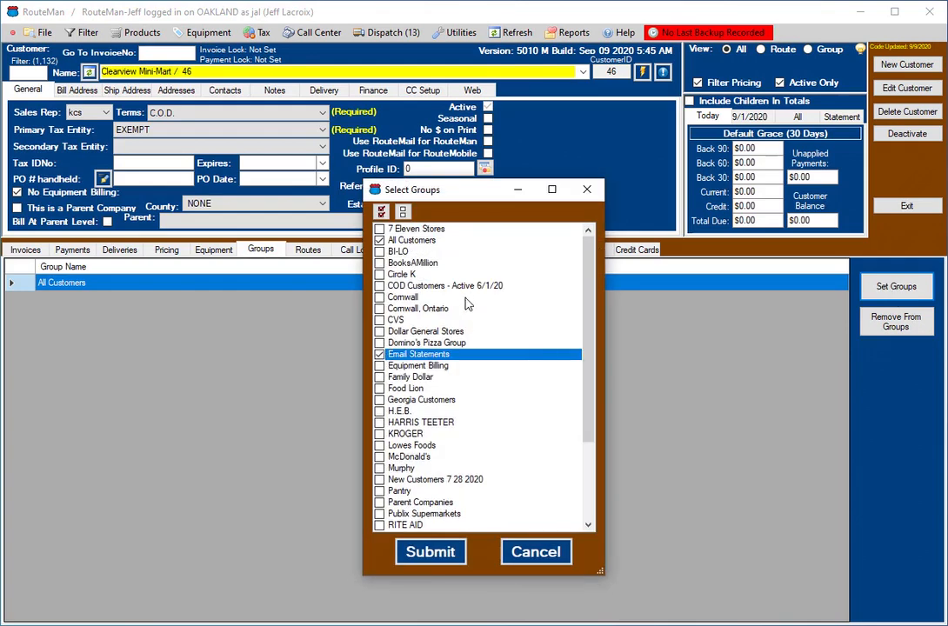
left_click(380, 356)
left_click(524, 555)
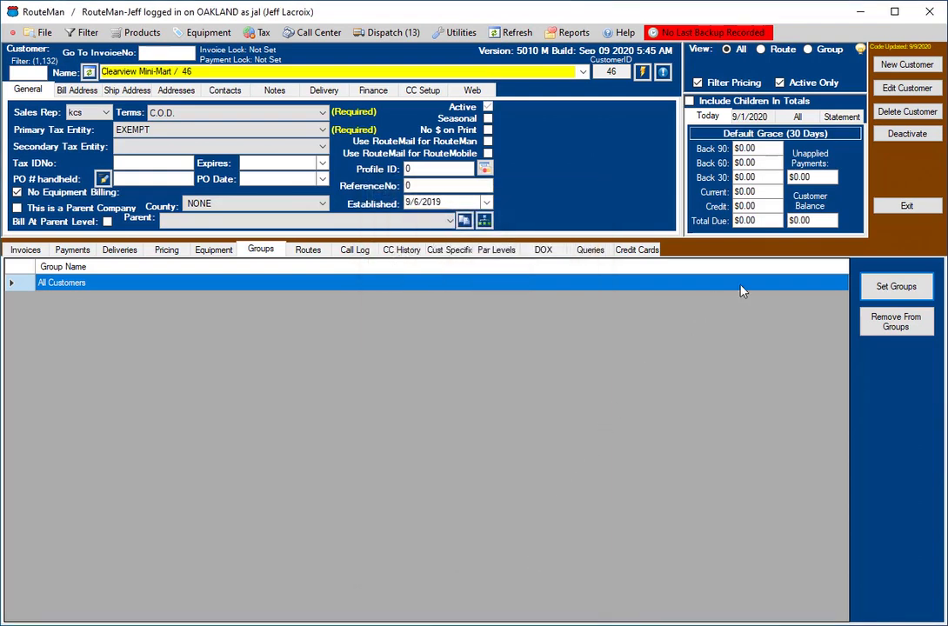
left_click(920, 298)
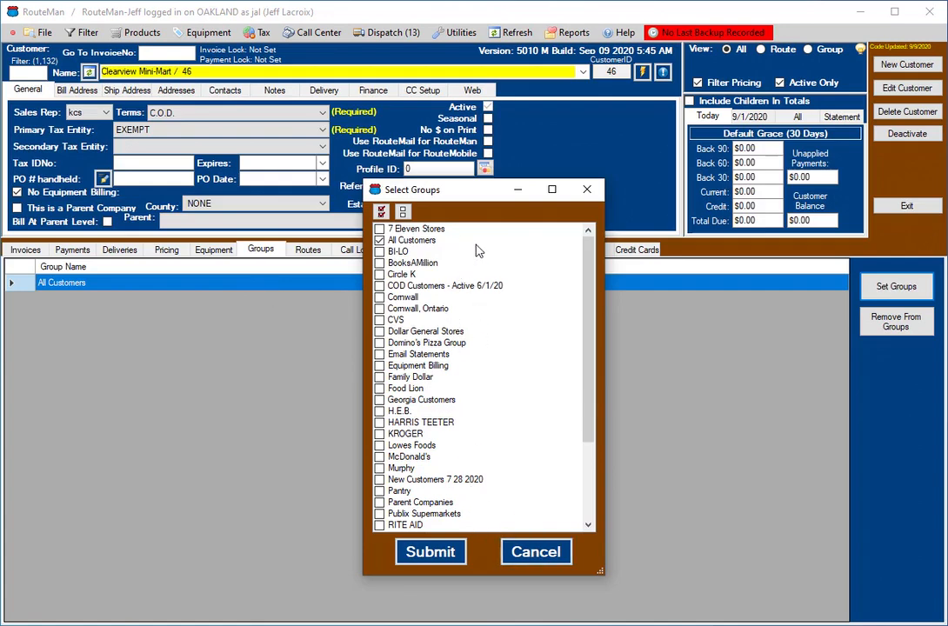
left_click(535, 552)
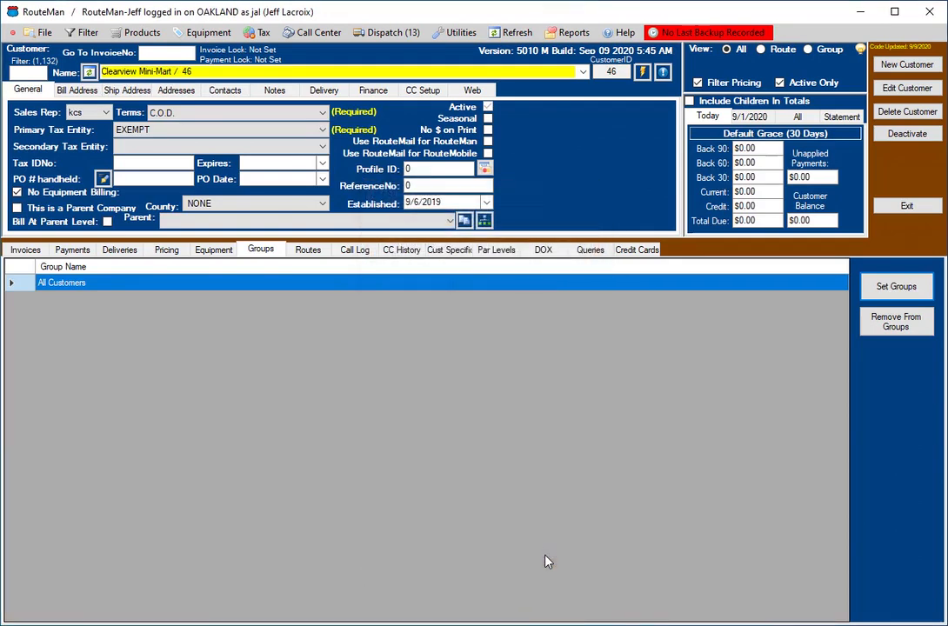
Step: Open the utility that creates pricing groups from same customer prices and filter the proposals to a Customer Price equal to 3.50
left_click(458, 32)
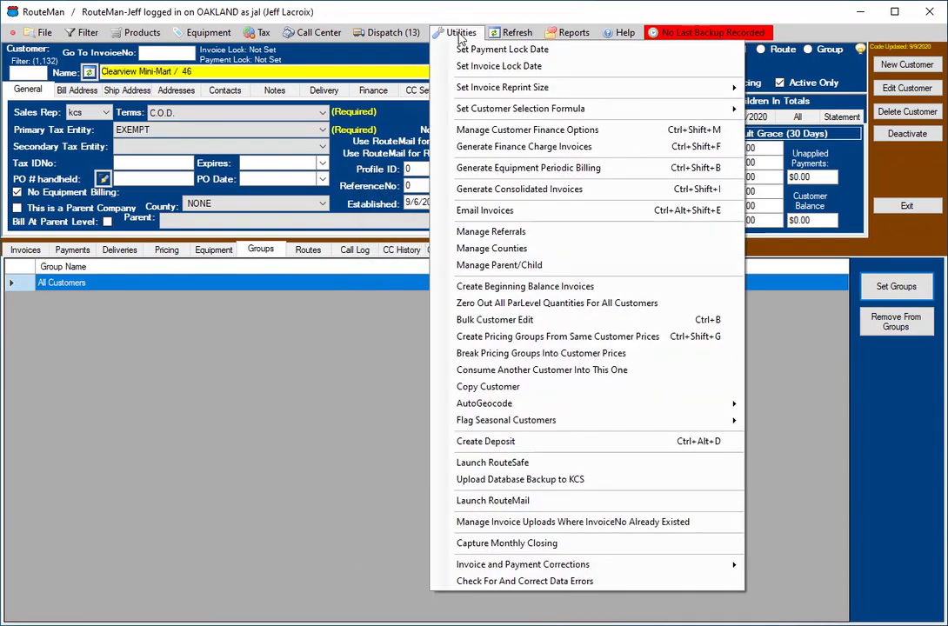
left_click(529, 342)
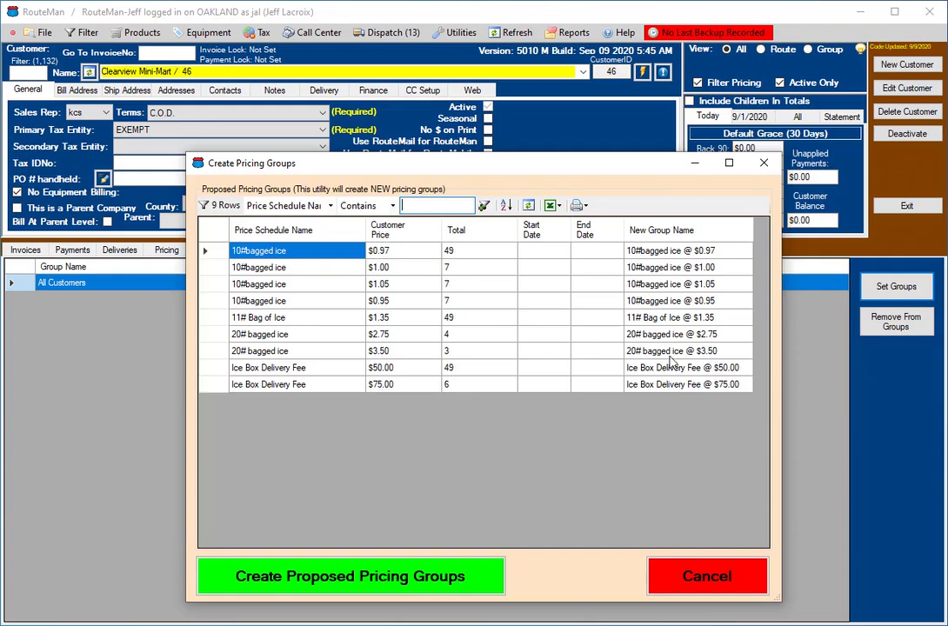
left_click(329, 205)
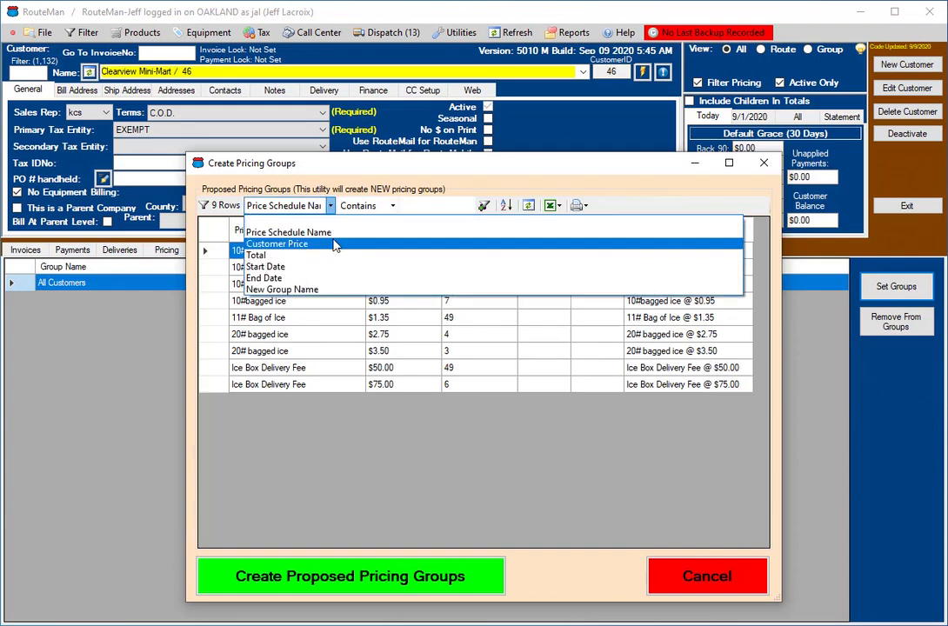
left_click(334, 244)
left_click(424, 206)
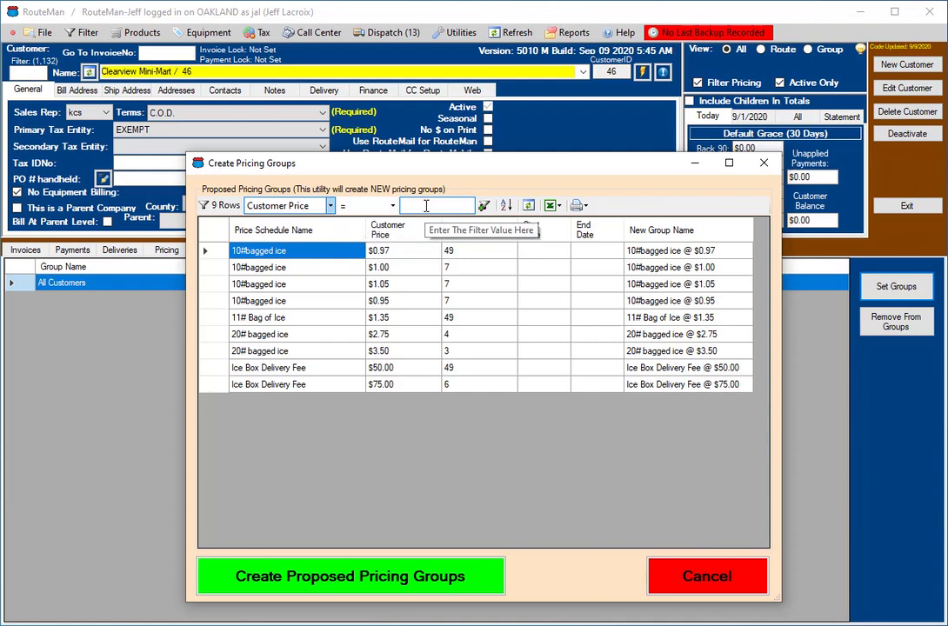
type("3.50")
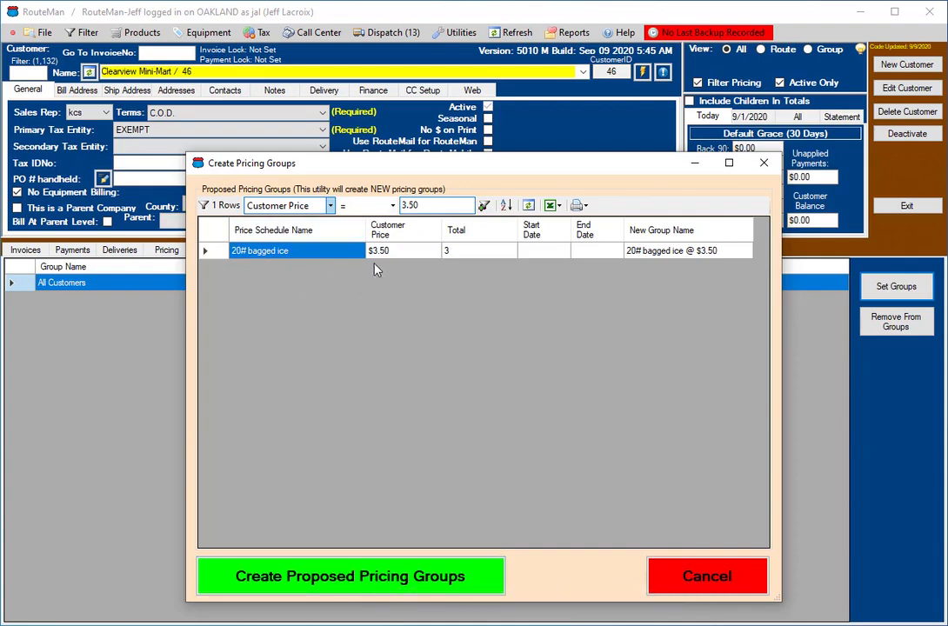
Step: Clear the price filter and create all the proposed pricing groups, confirming their combination into group price schedules
key("BackSpace")
key("BackSpace")
key("BackSpace")
key("BackSpace")
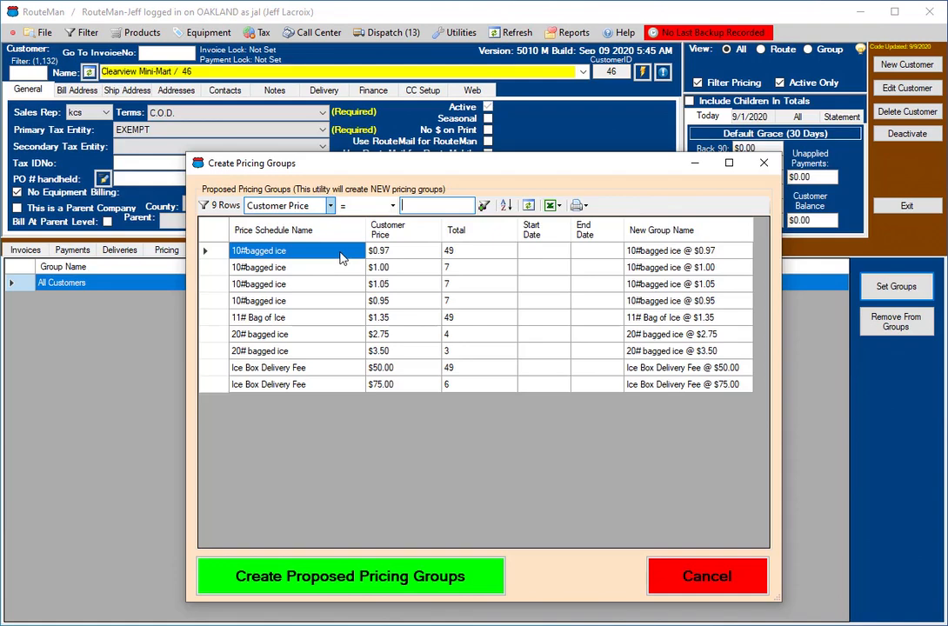
left_click(372, 575)
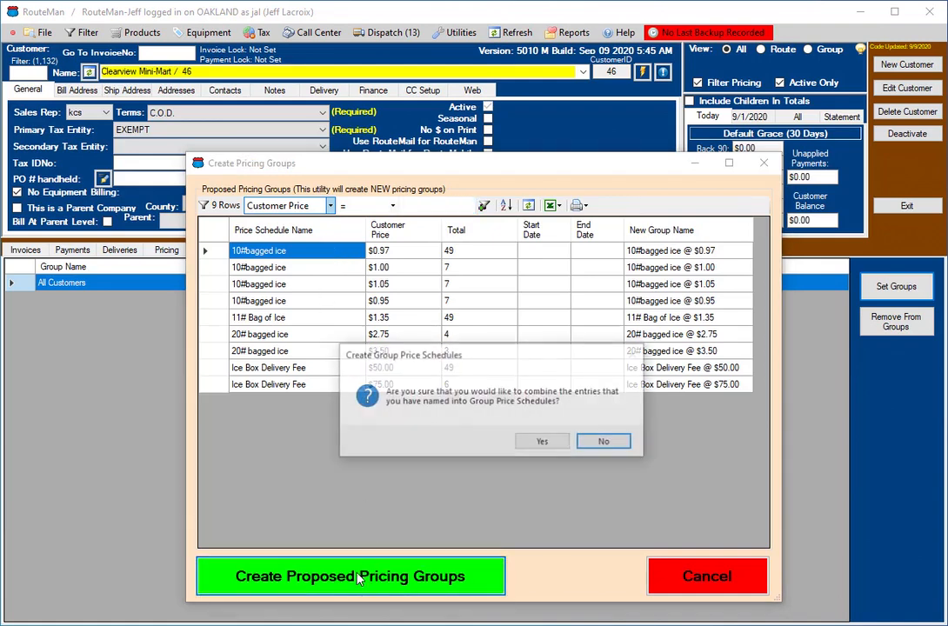
left_click(543, 443)
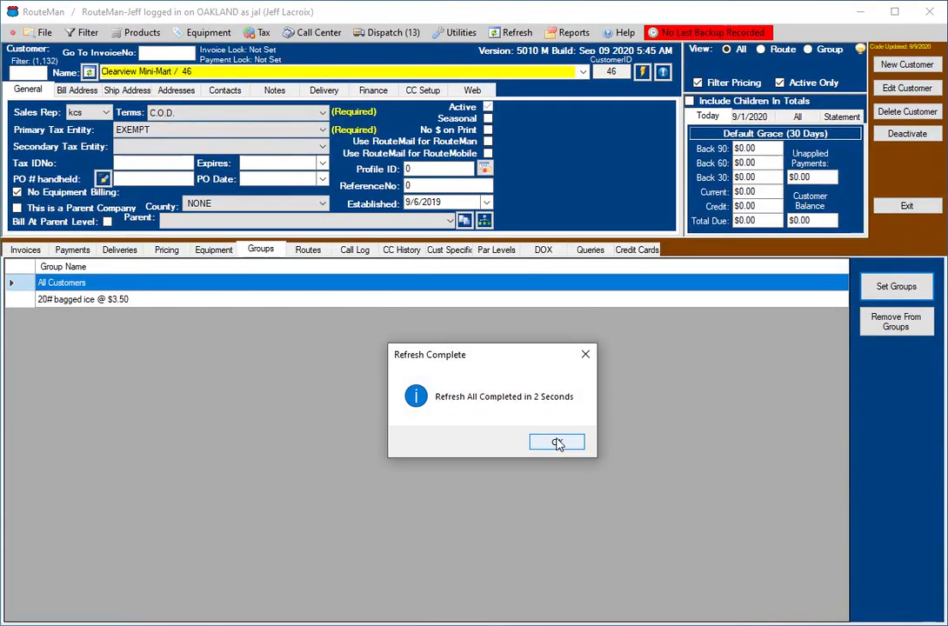
left_click(557, 444)
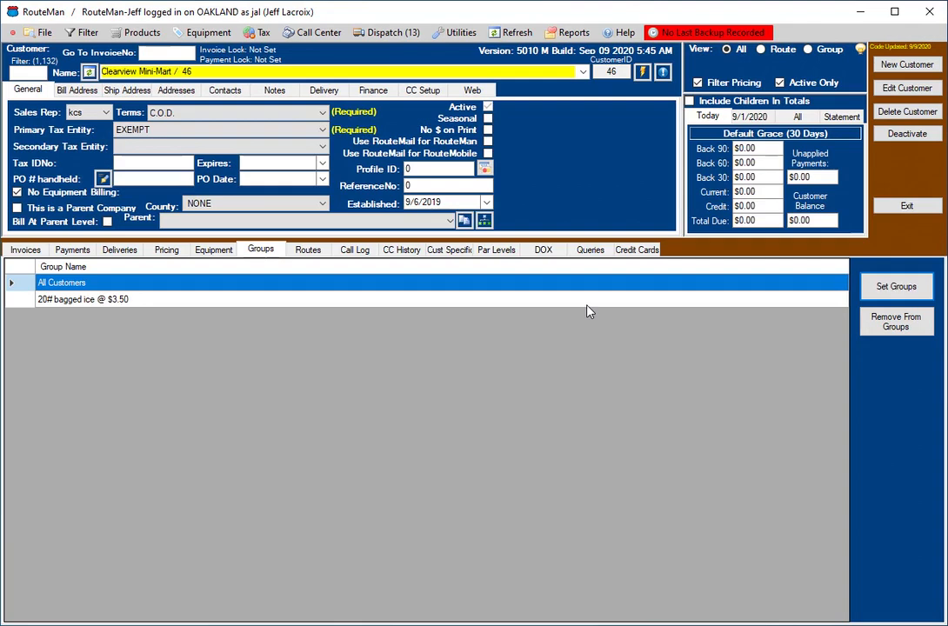
Step: Switch the customer view to groups and browse the 10#bagged ice @ $0.95 and 10#bagged ice @ $0.97 groups
left_click(806, 49)
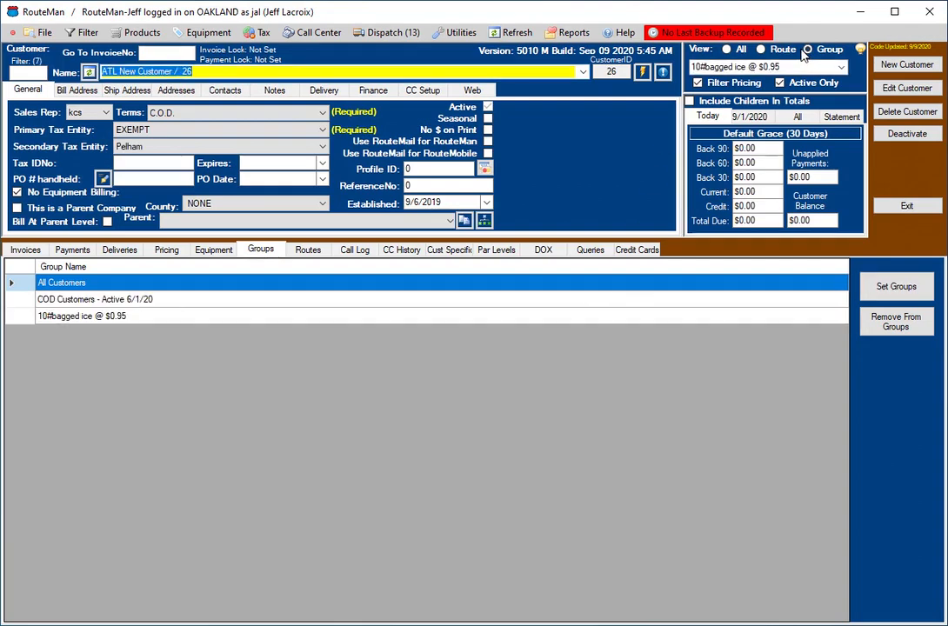
left_click(830, 67)
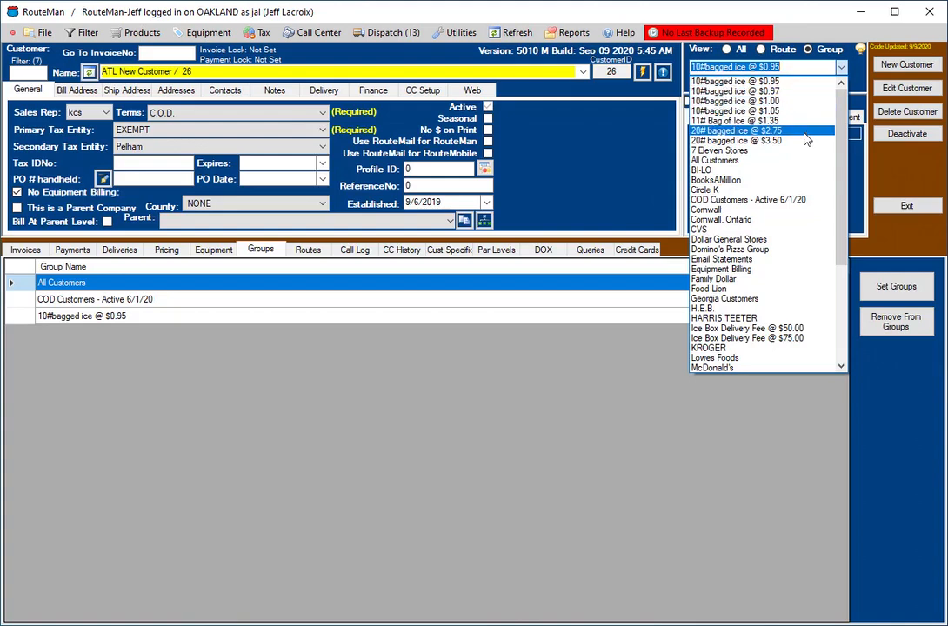
left_click(808, 82)
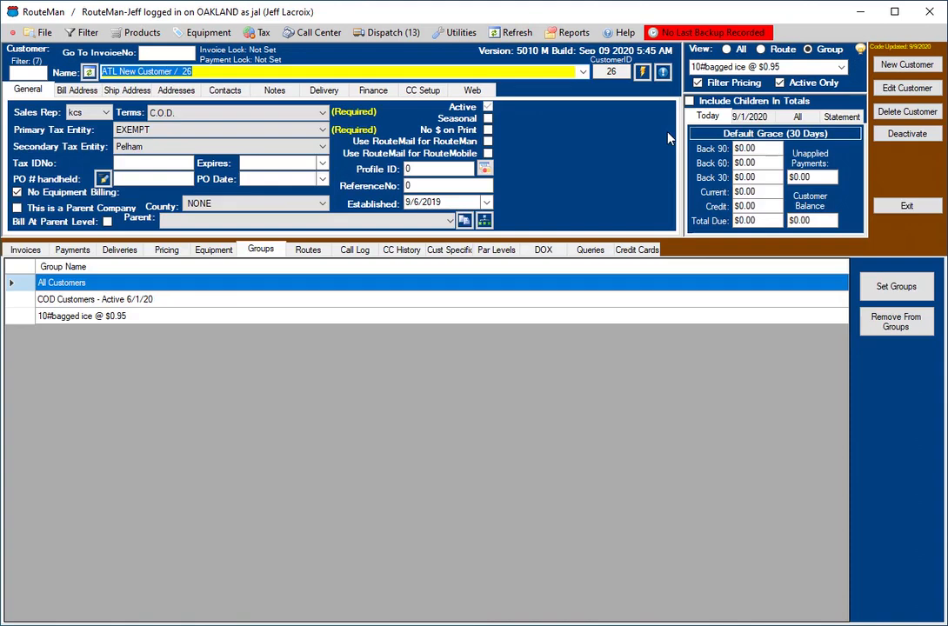
left_click(840, 67)
left_click(832, 93)
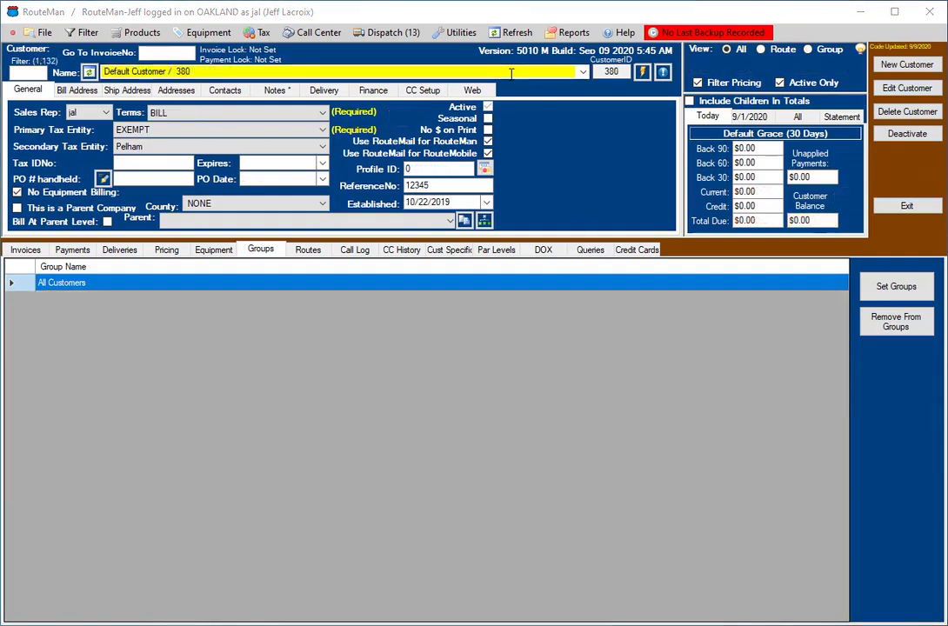
Step: Filter the customer list by "clearvie" to bring up Clearview Mini-Mart
left_click(40, 72)
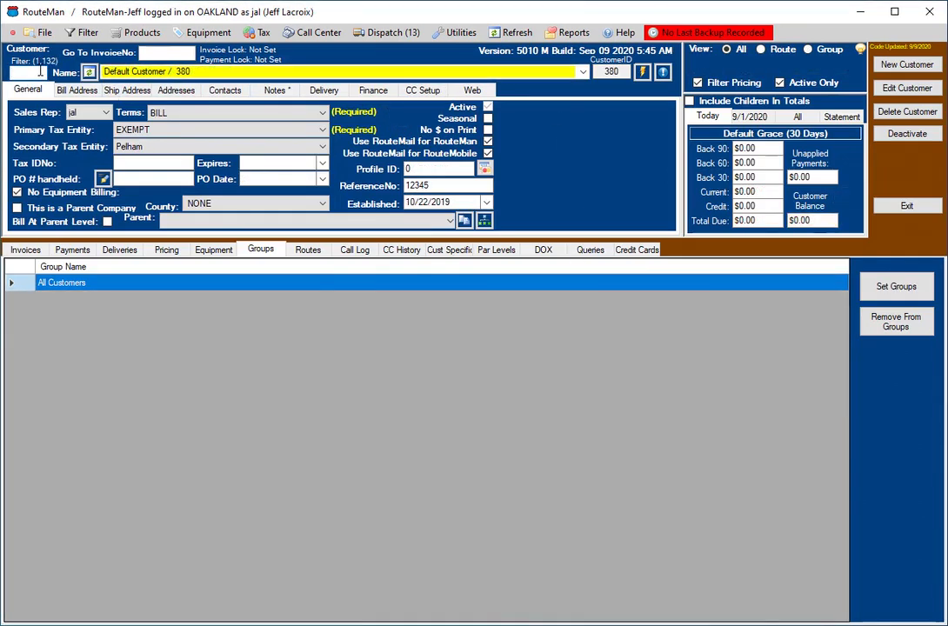
type("clear")
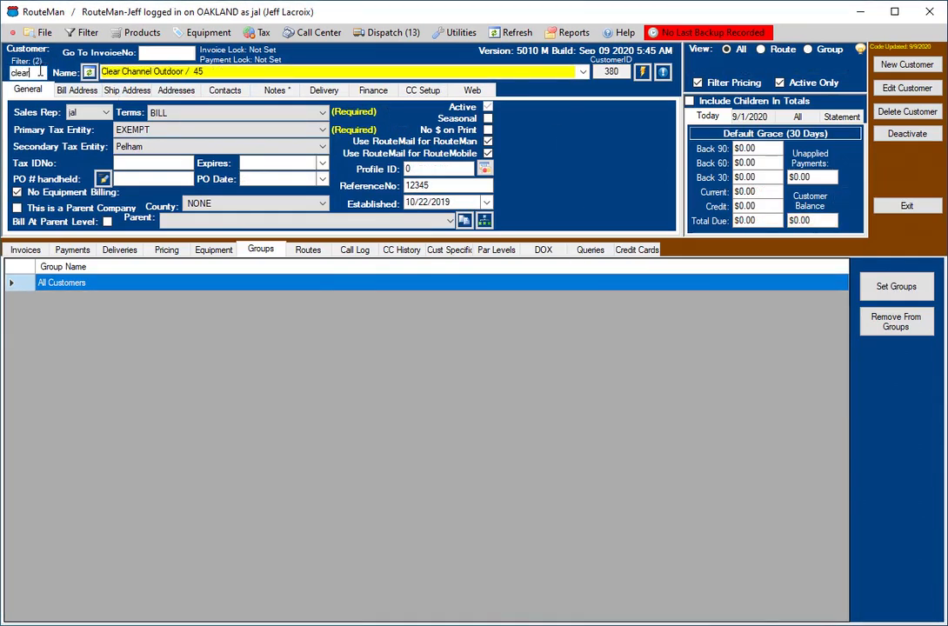
type("vie")
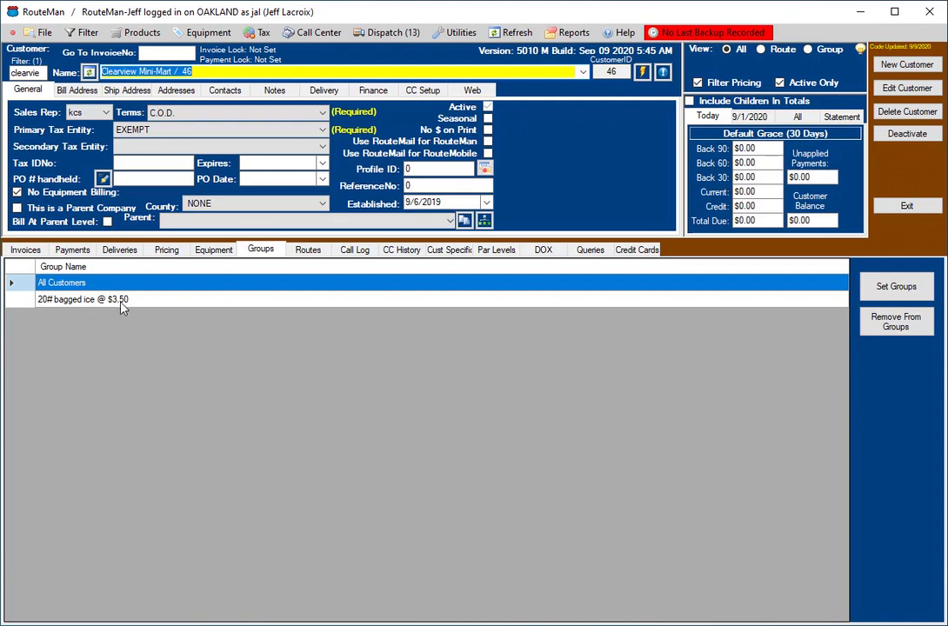
Step: Add Clearview Mini-Mart to the 10#bagged ice @ $1.05 pricing group and confirm the update
left_click(889, 288)
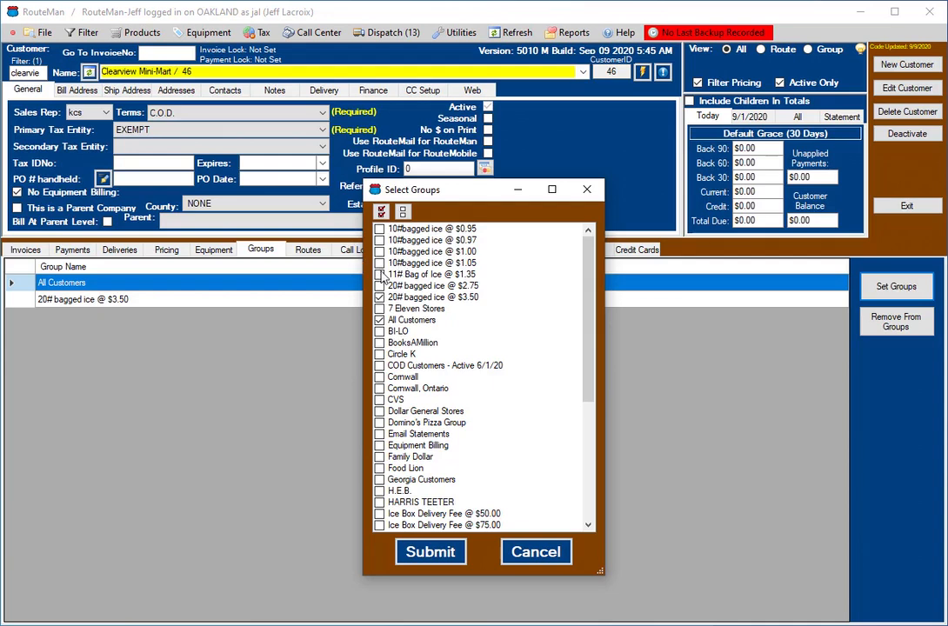
left_click(394, 265)
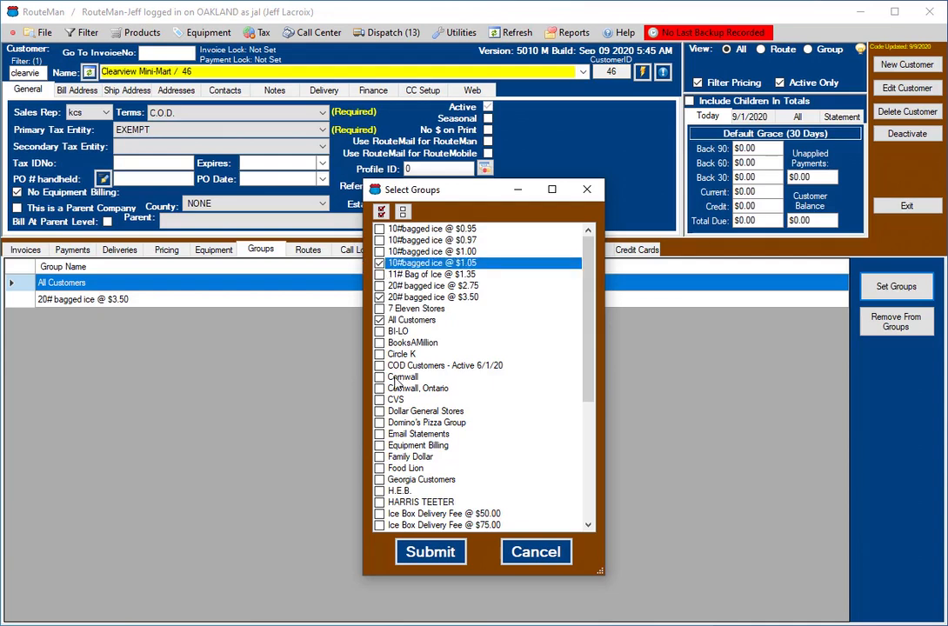
left_click(441, 553)
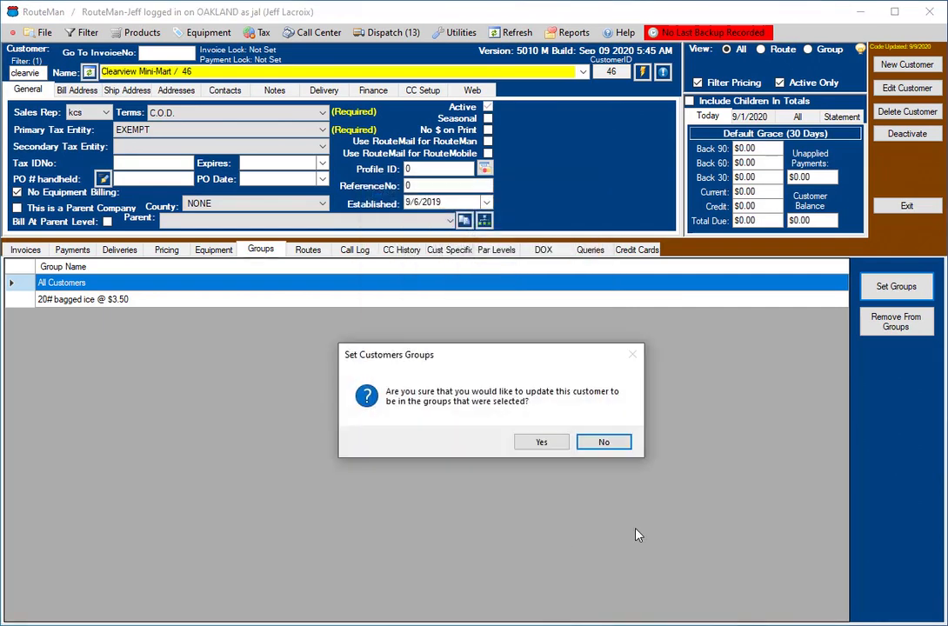
left_click(543, 442)
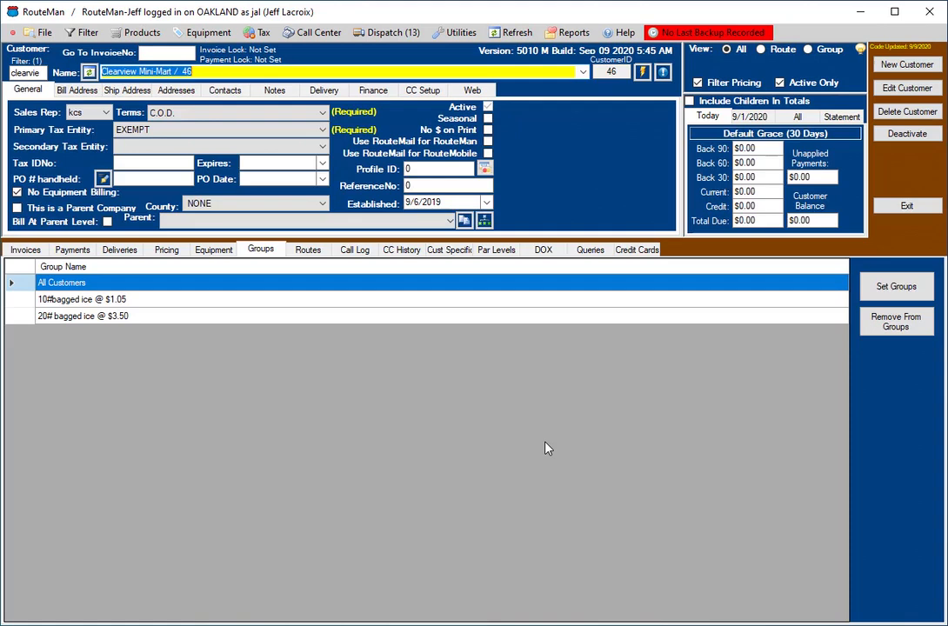
Step: Move Clearview Mini-Mart from the 10#bagged ice @ $1.05 group to the 10#bagged ice @ $1.00 group and confirm the update
left_click(922, 291)
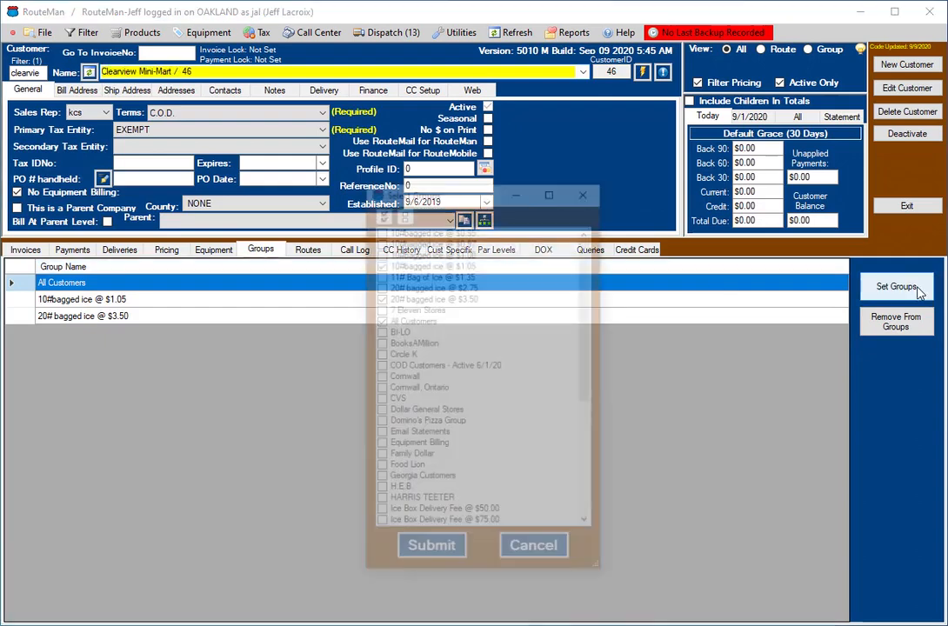
left_click(380, 264)
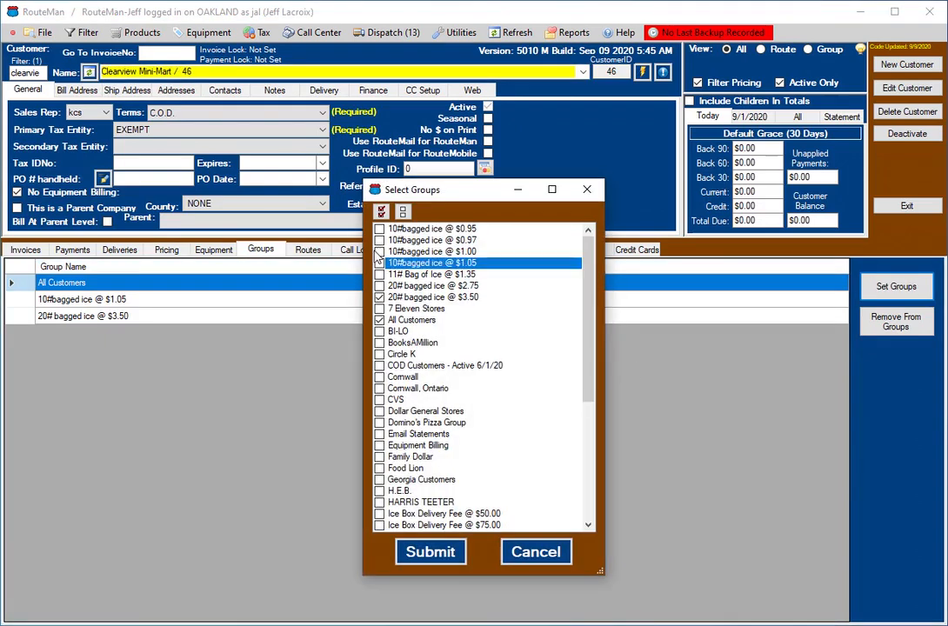
left_click(379, 251)
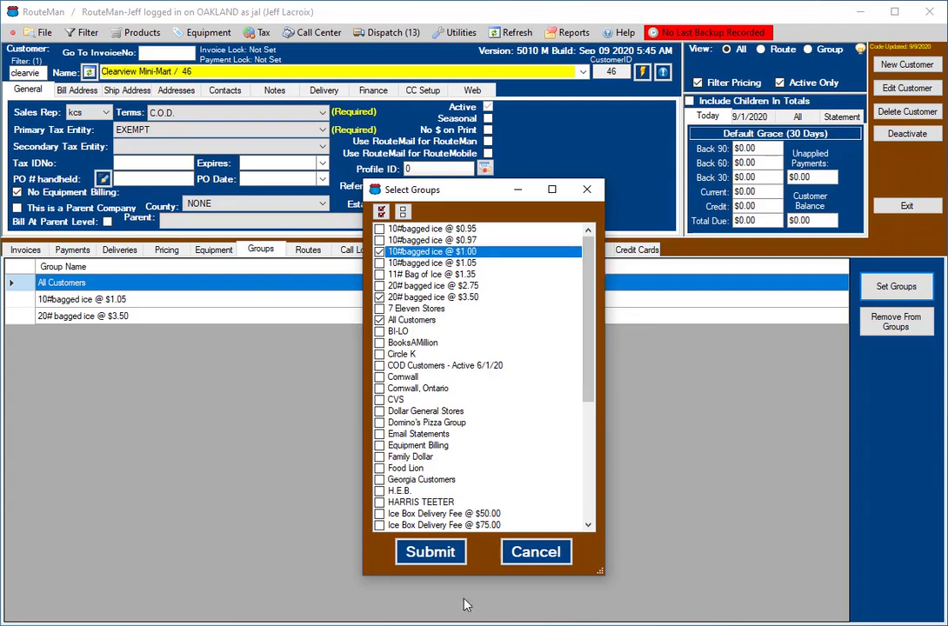
left_click(432, 553)
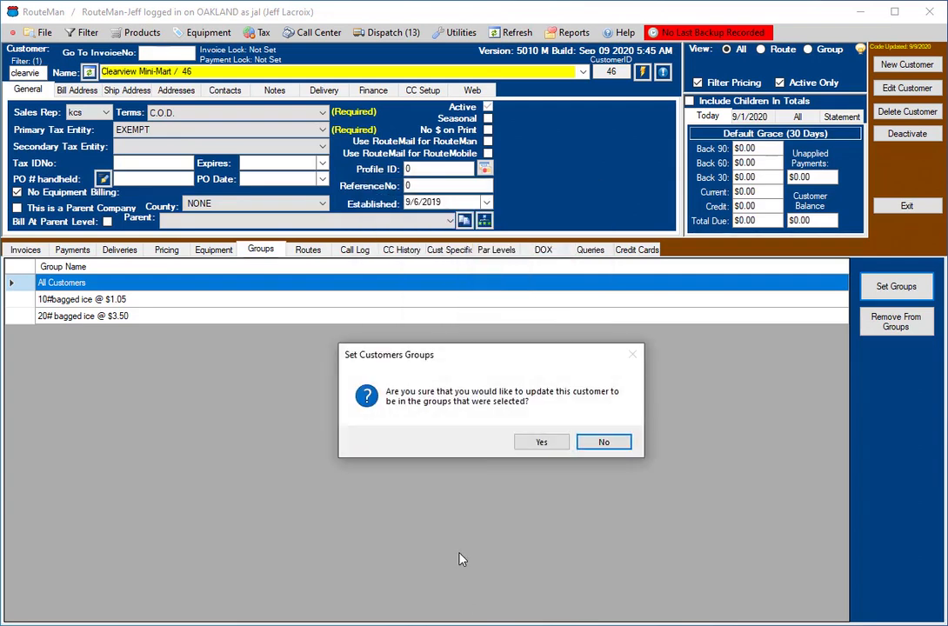
left_click(540, 442)
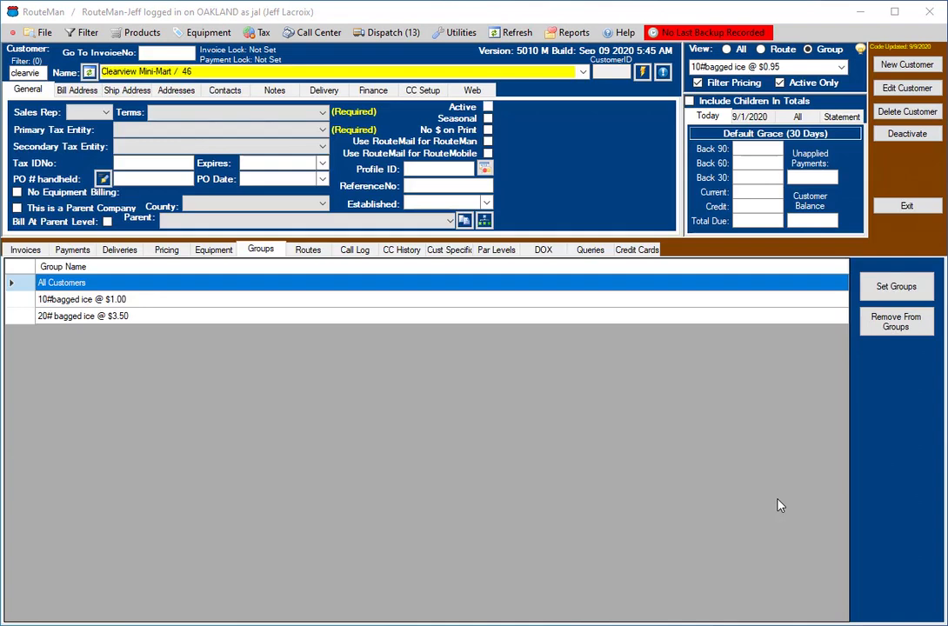
Step: Create a new customer group named Pharmacy Stores in the customer groups manager and return to the customer screen
left_click(55, 33)
left_click(56, 33)
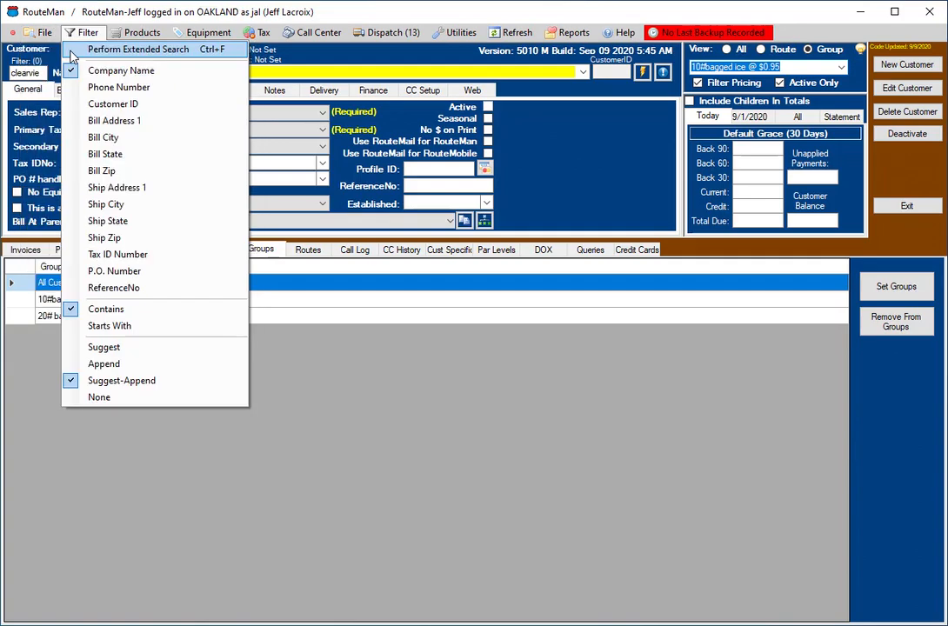
left_click(52, 52)
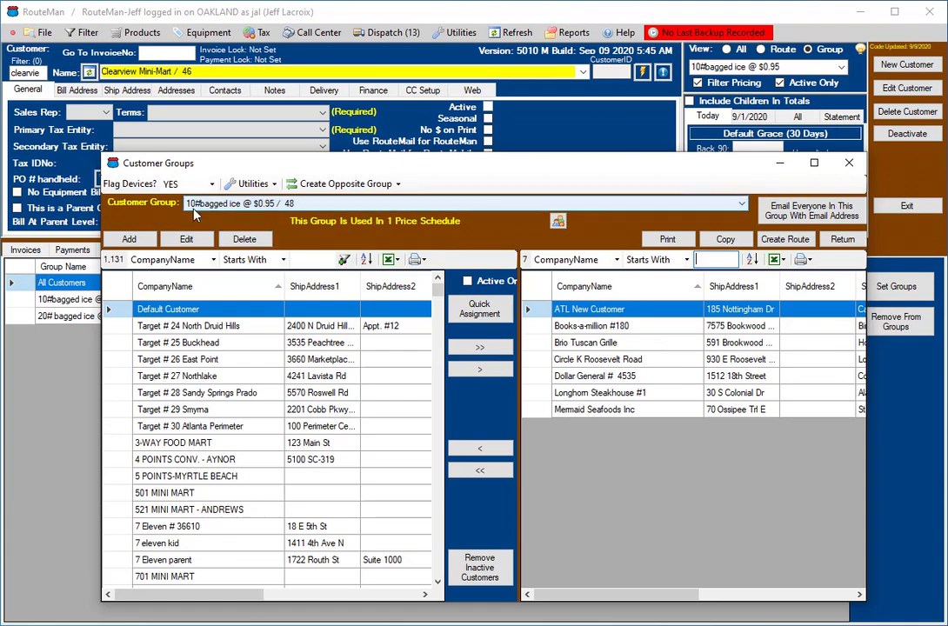
left_click(131, 239)
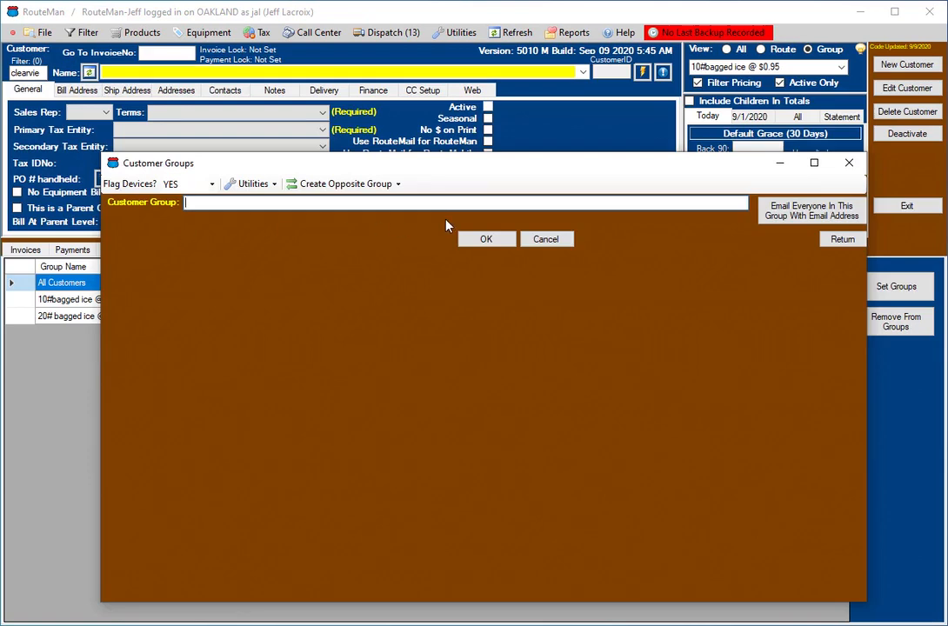
type("Pharmacy Stores")
left_click(485, 241)
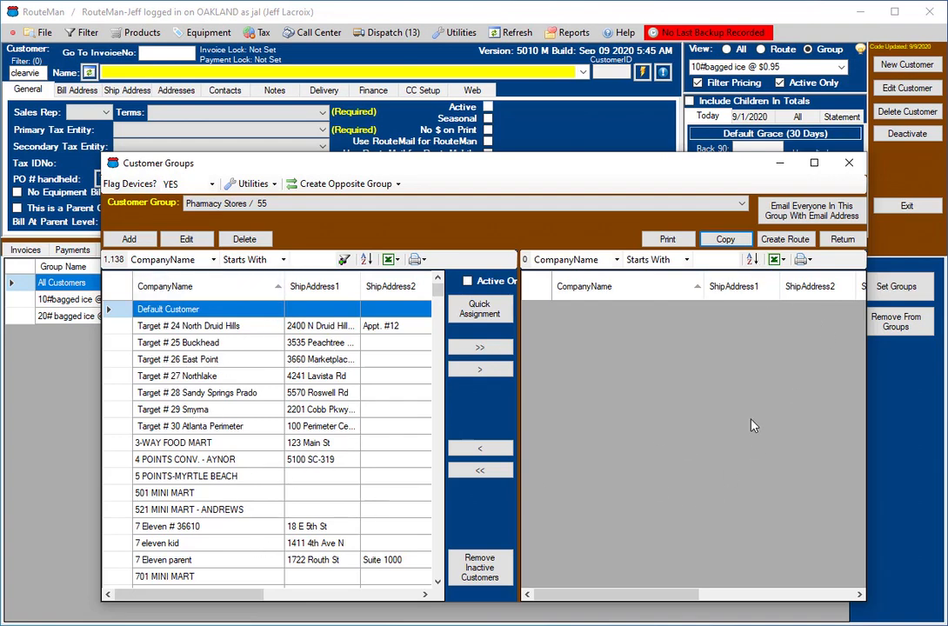
left_click(842, 239)
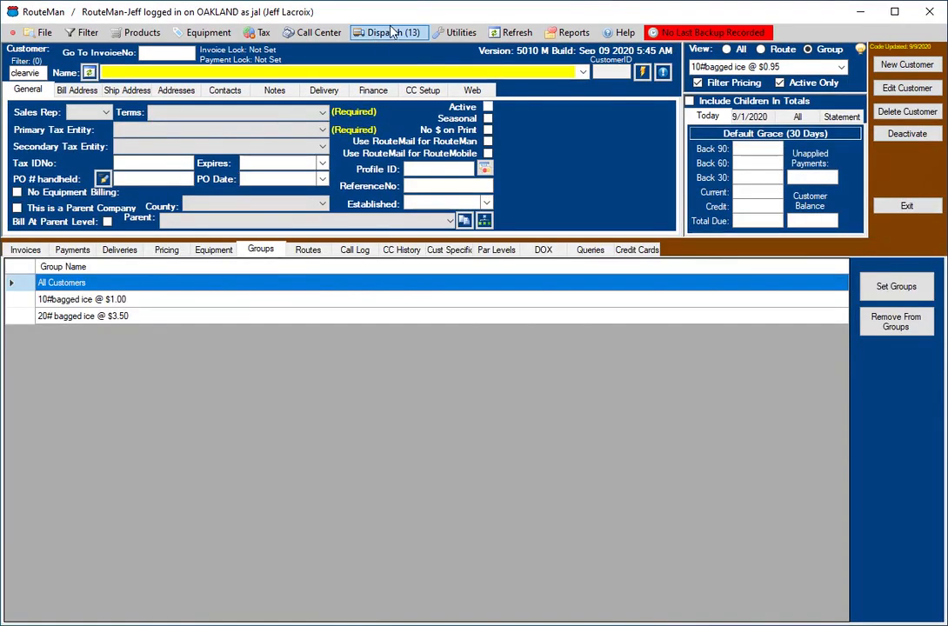
Step: Open Bulk Customer Edit and load the customers belonging to the CVS group
left_click(459, 34)
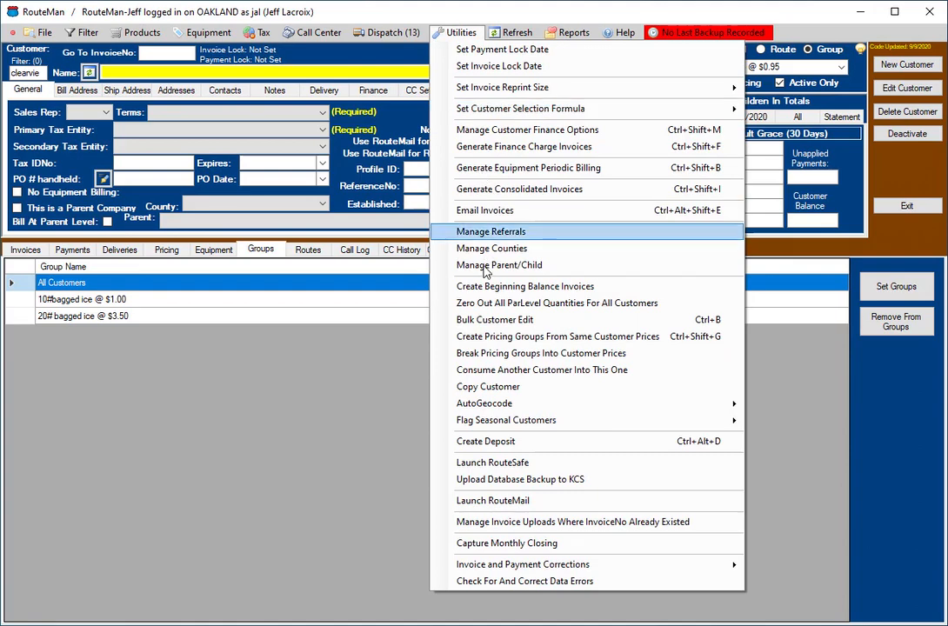
left_click(487, 321)
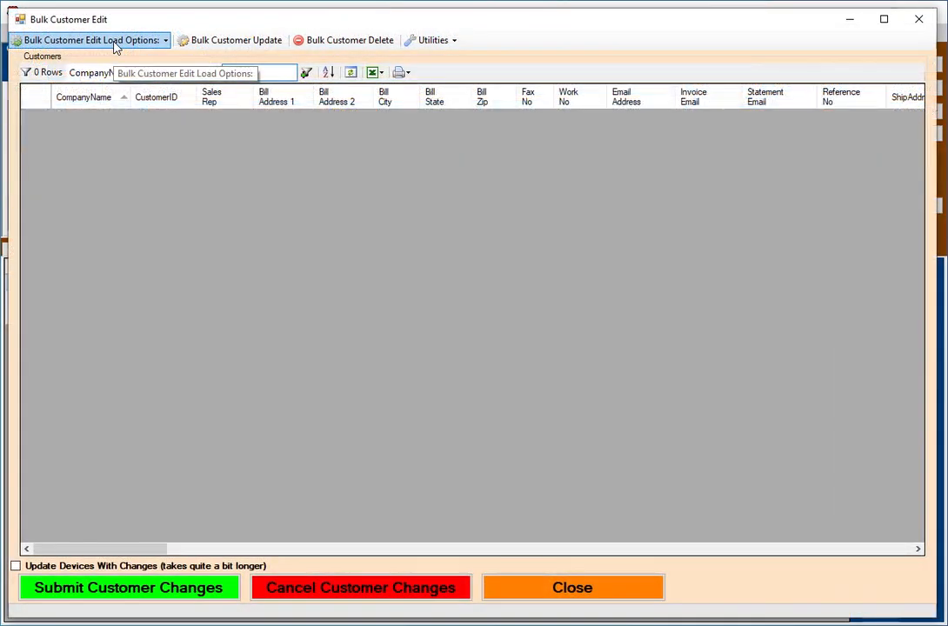
left_click(114, 41)
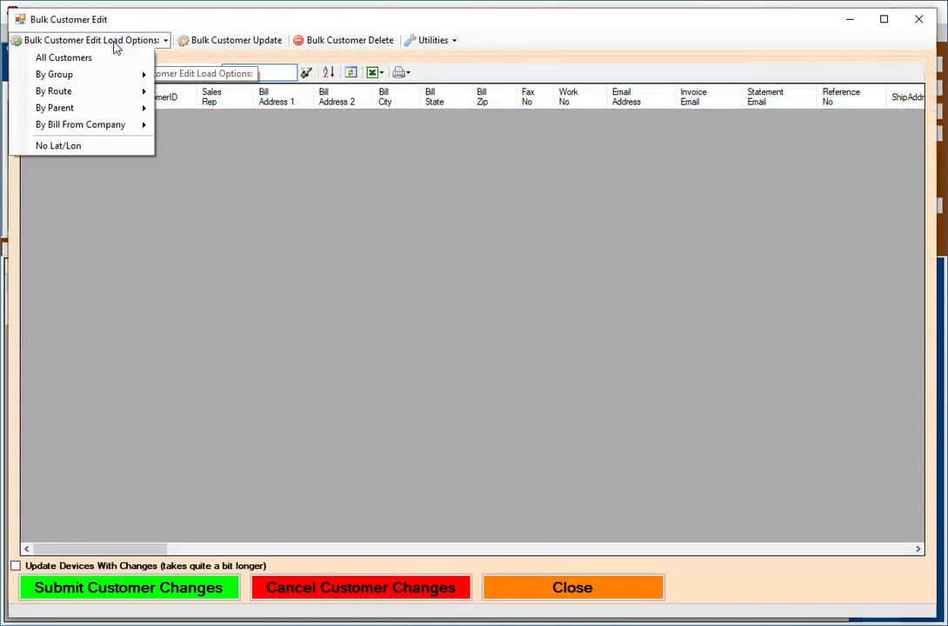
mouse_move(111, 84)
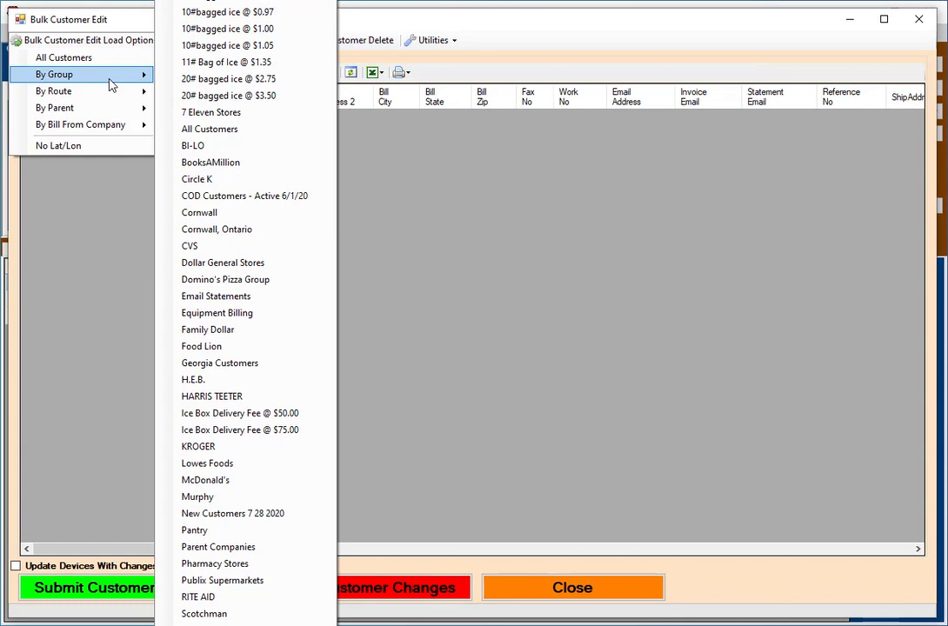
left_click(281, 253)
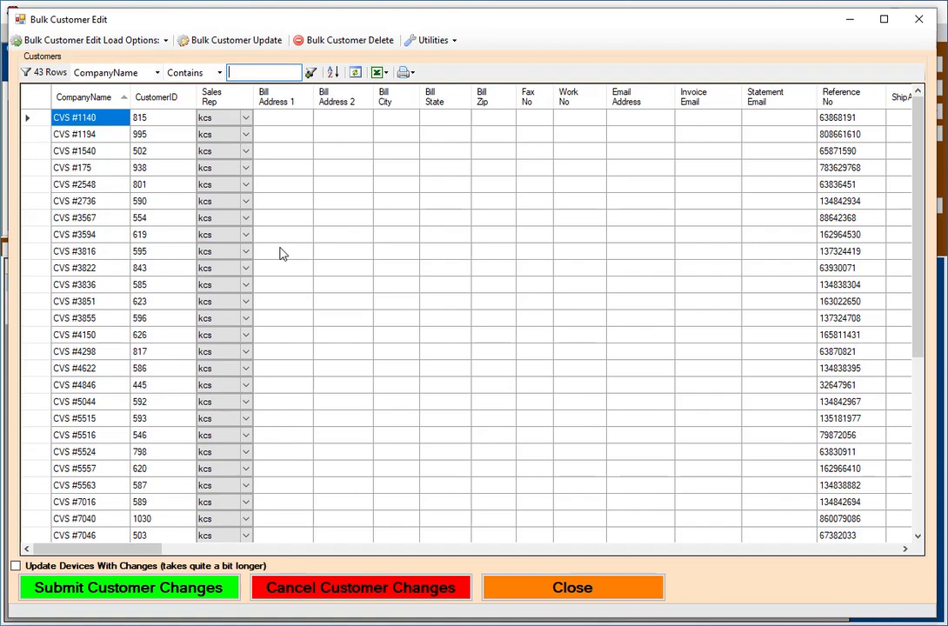
Step: Add all the loaded CVS customers to the Pharmacy Stores group and dismiss the completion message
left_click(38, 101)
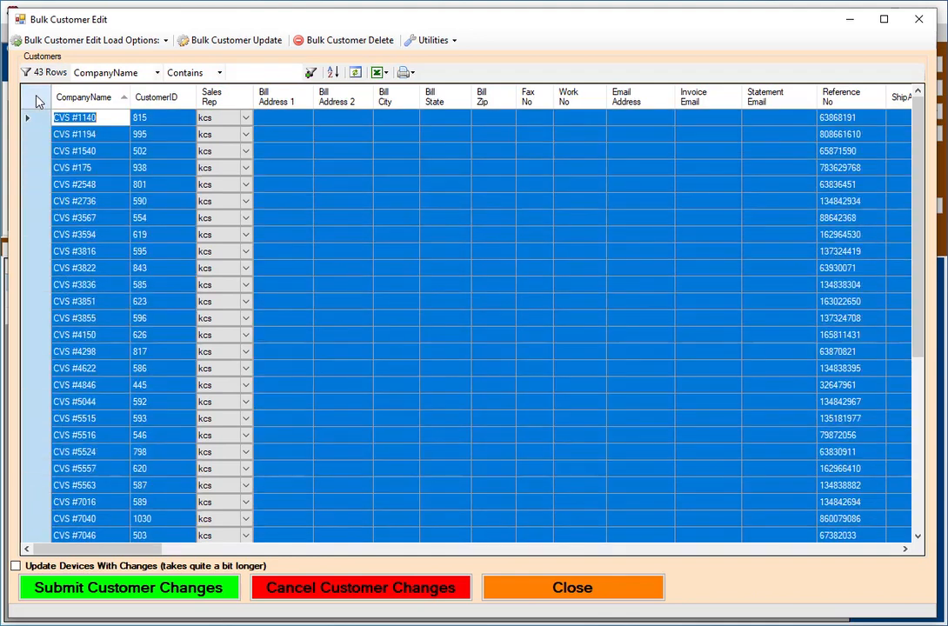
left_click(445, 41)
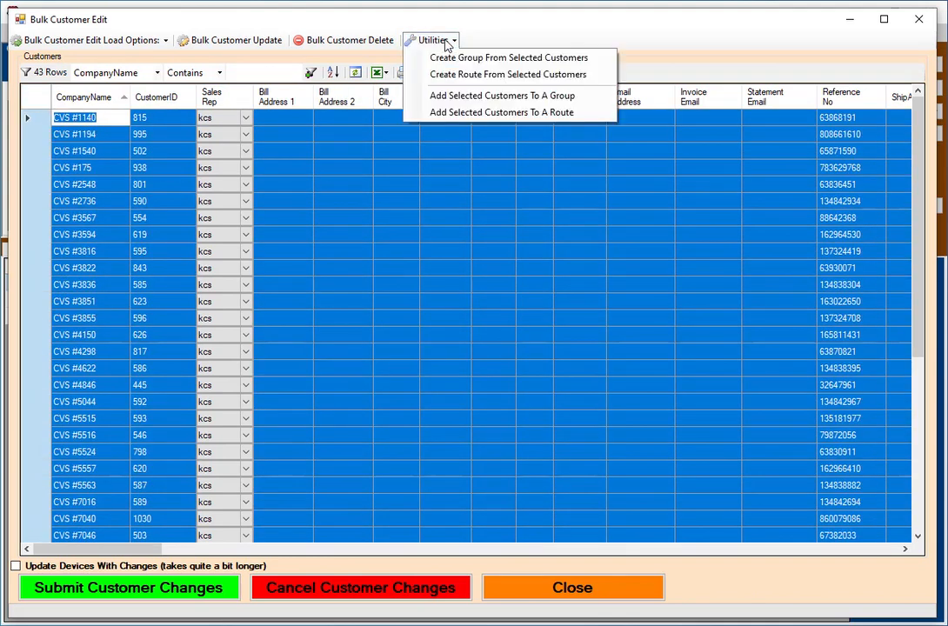
left_click(467, 98)
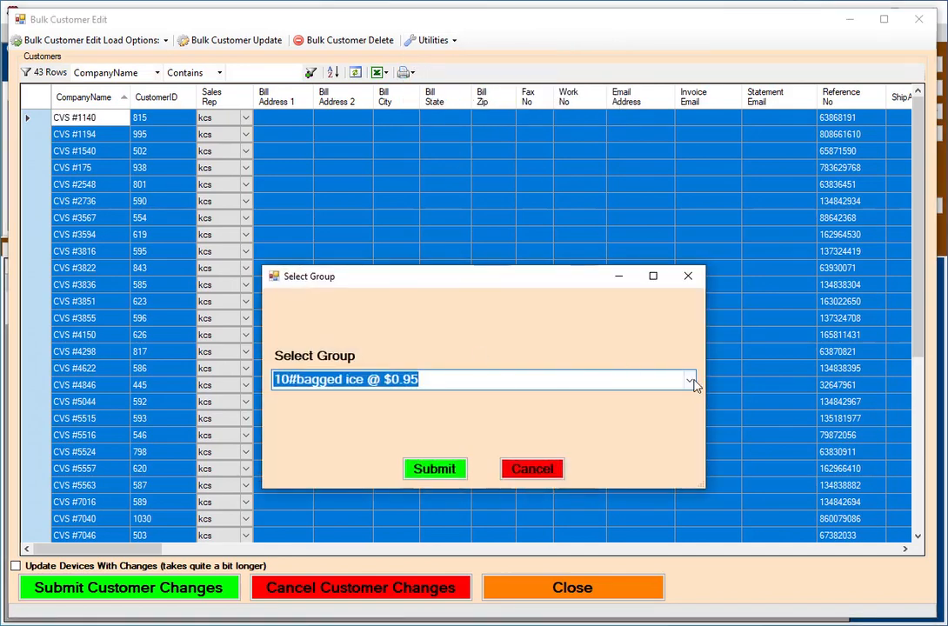
left_click(693, 383)
scroll(635, 387, "down", 5)
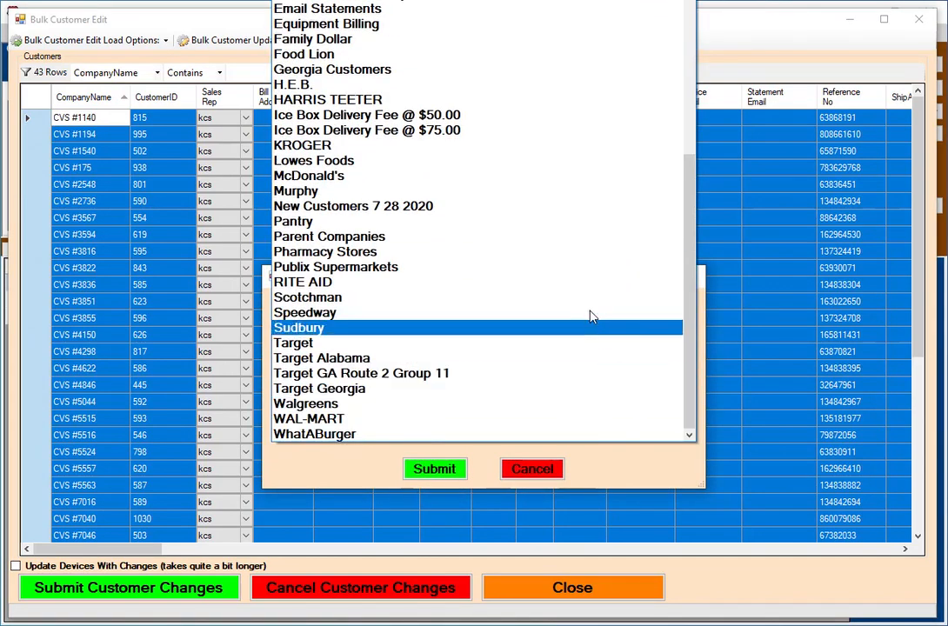
left_click(561, 252)
left_click(439, 474)
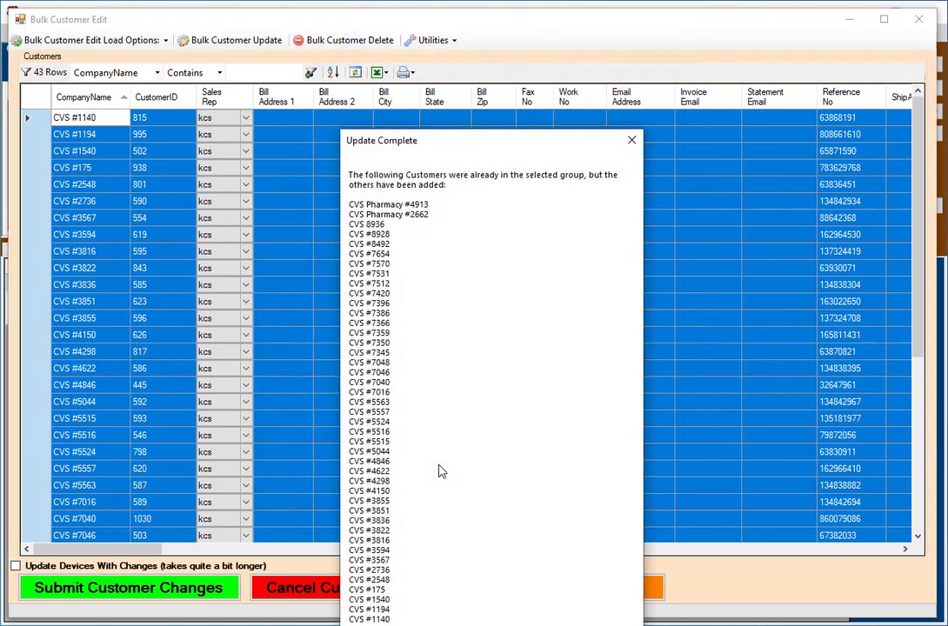
left_click_drag(464, 140, 446, 57)
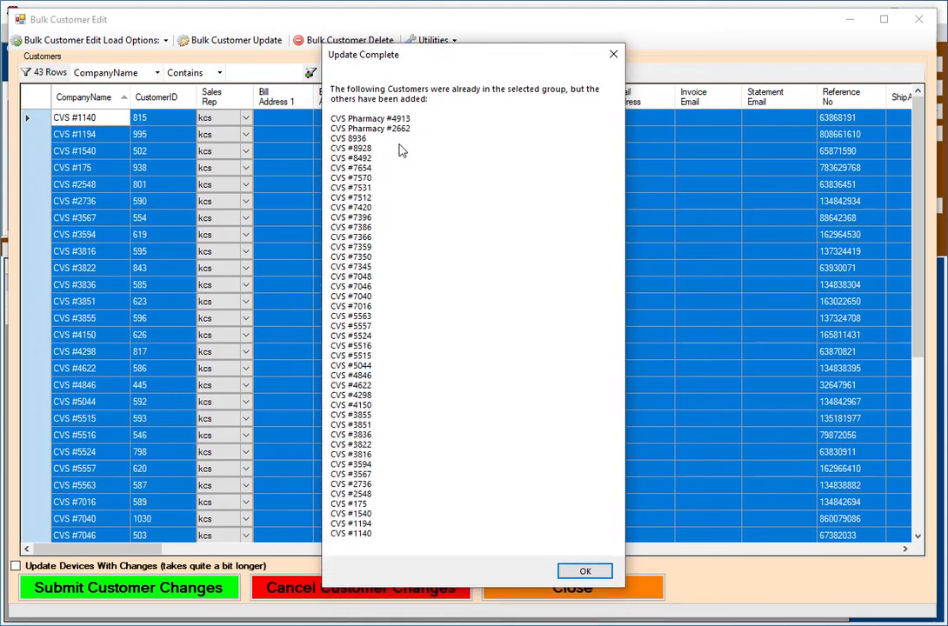
left_click(585, 571)
Step: Load the Pharmacy Stores group in the bulk editor to check its members
left_click(100, 40)
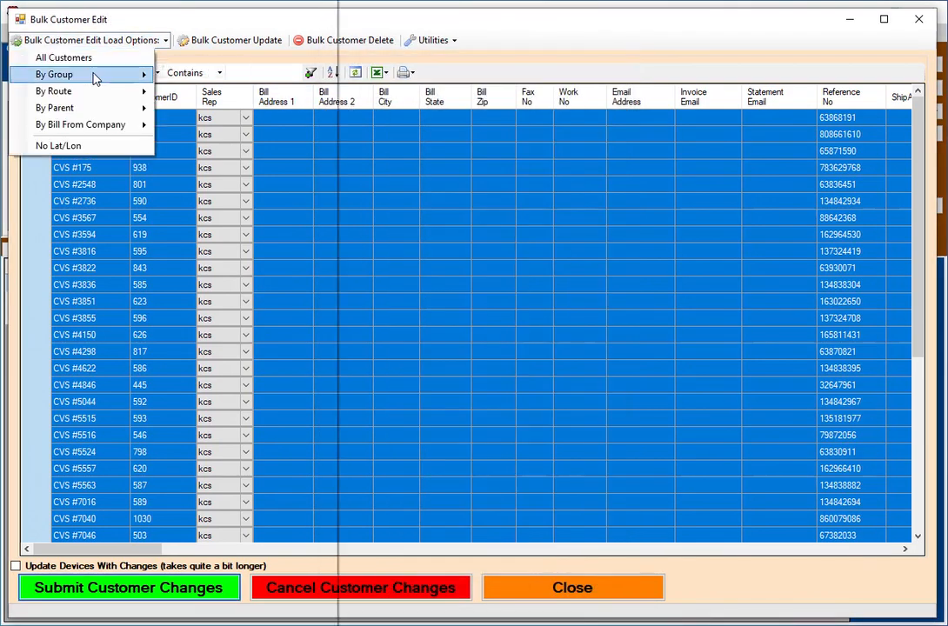
mouse_move(83, 74)
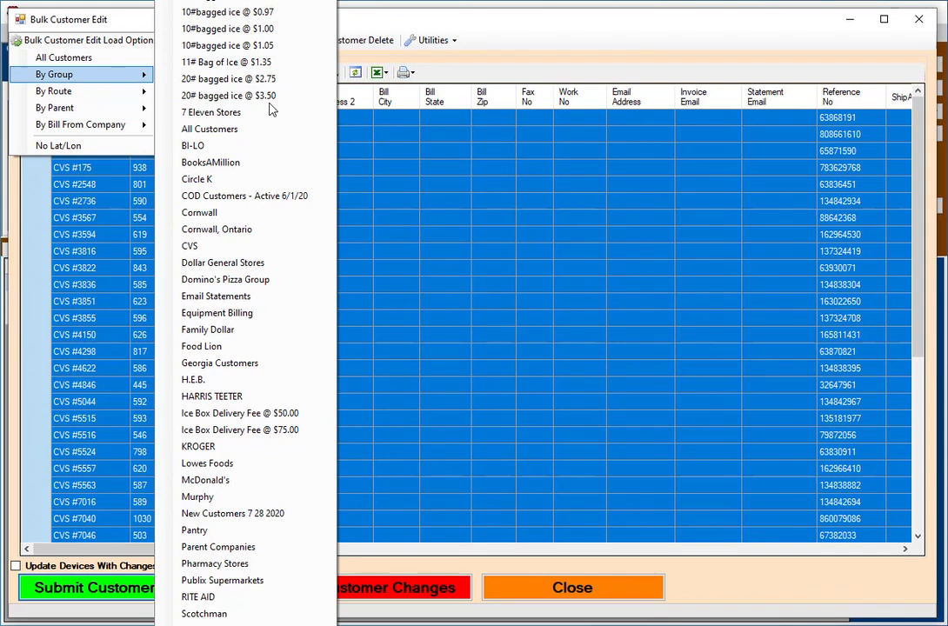
left_click(252, 564)
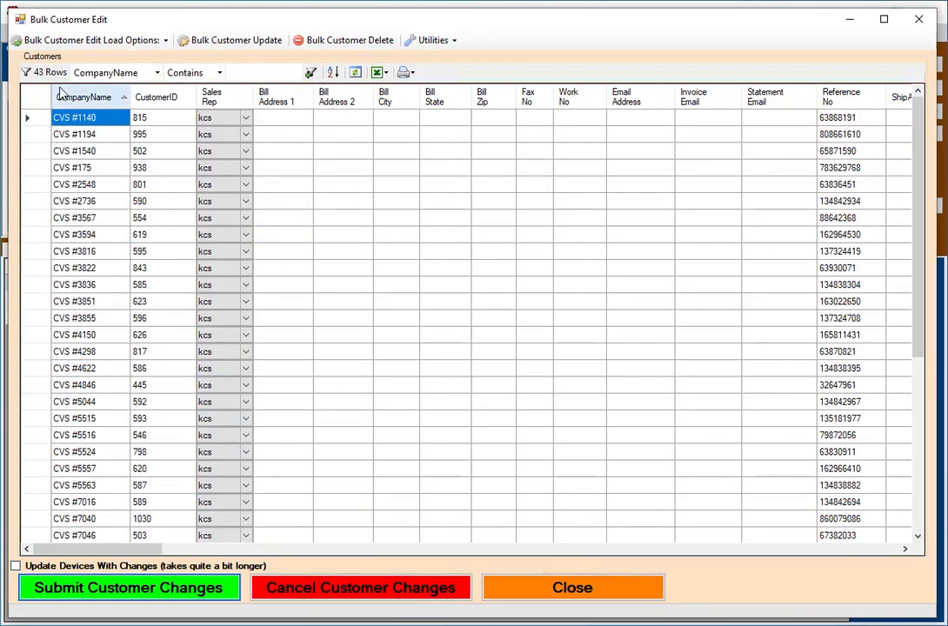
Step: Load the customers of the RITE AID group into the bulk editor
left_click(103, 42)
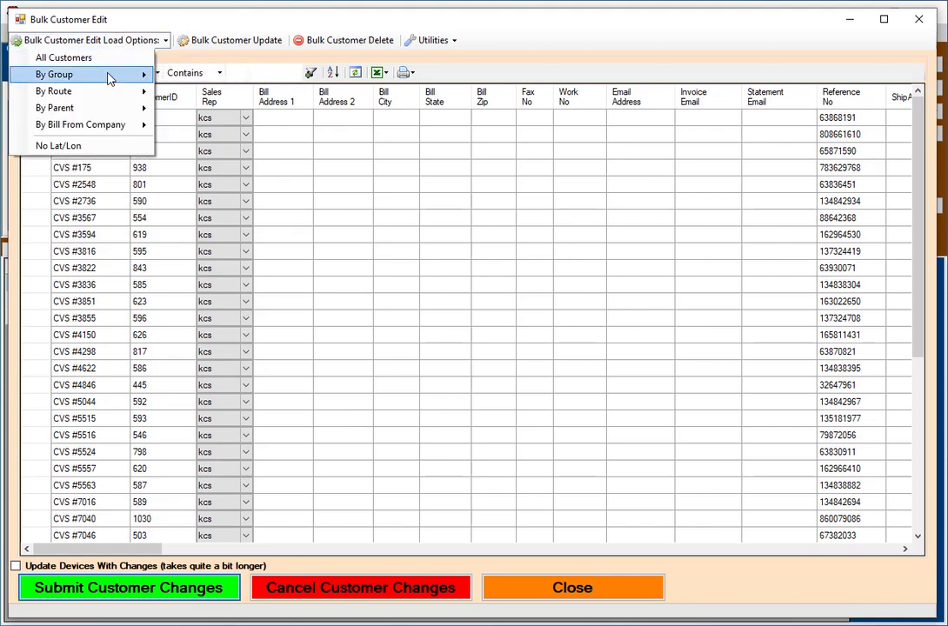
mouse_move(110, 75)
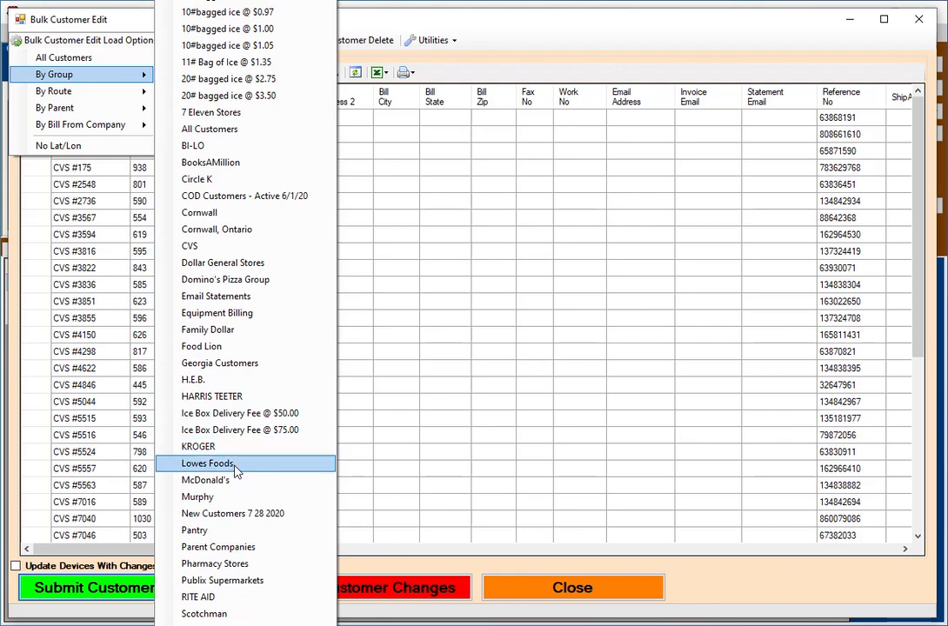
left_click(246, 597)
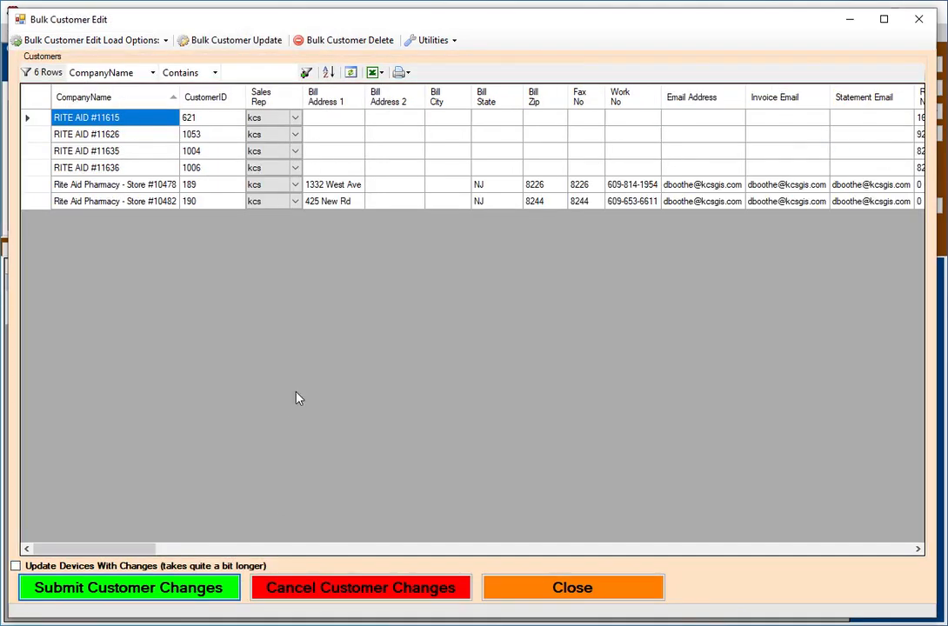
Step: Add all the loaded Rite Aid customers to the Pharmacy Stores group and dismiss the completion message
left_click(32, 92)
left_click(35, 98)
left_click(449, 40)
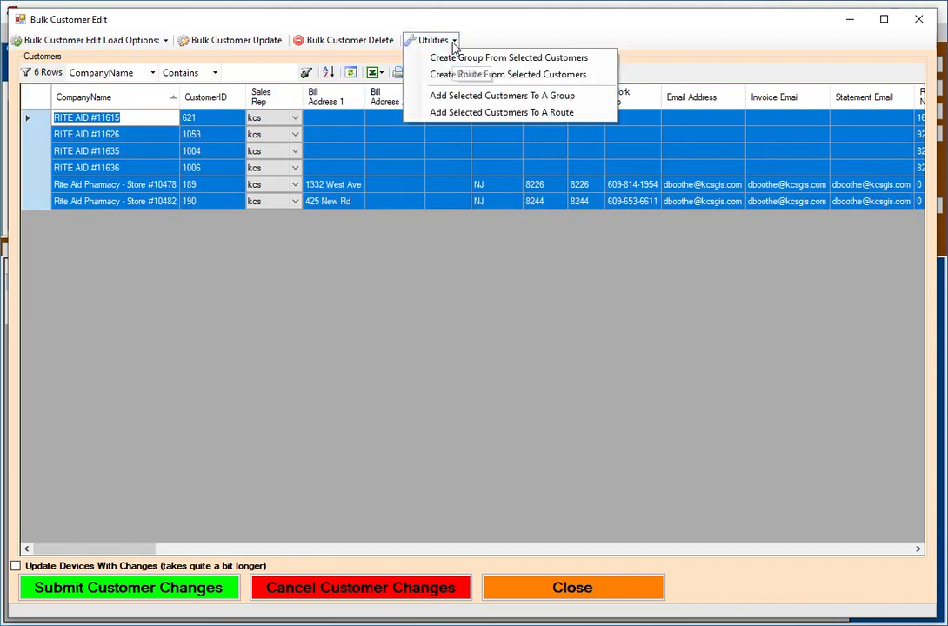
left_click(465, 102)
left_click(628, 381)
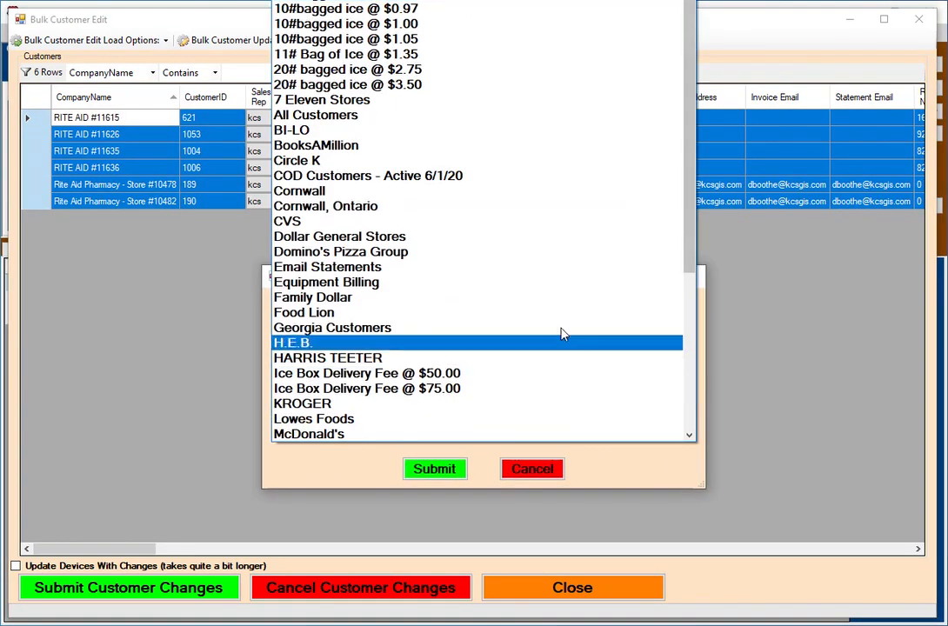
scroll(606, 347, "down", 5)
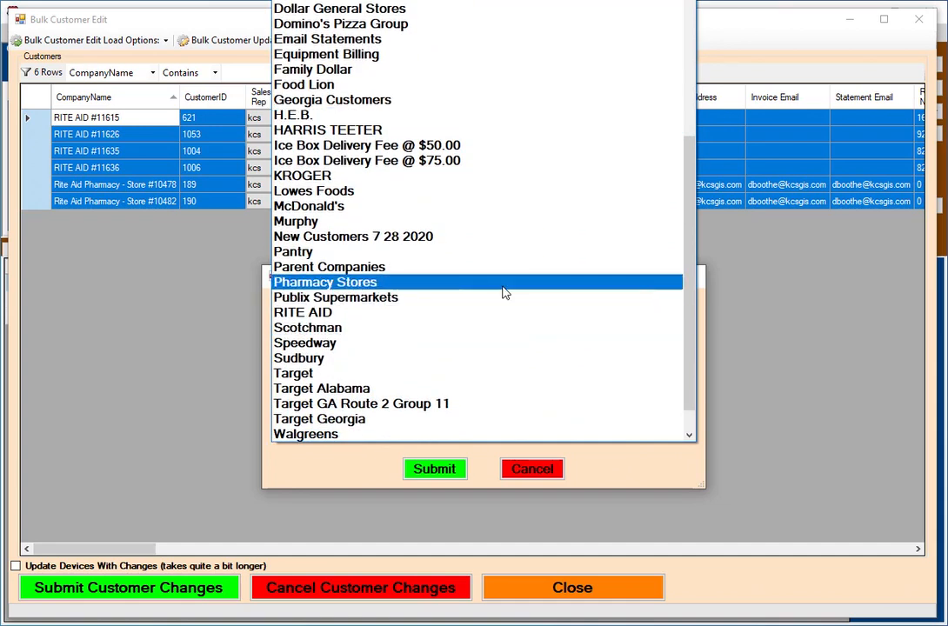
left_click(504, 293)
left_click(450, 468)
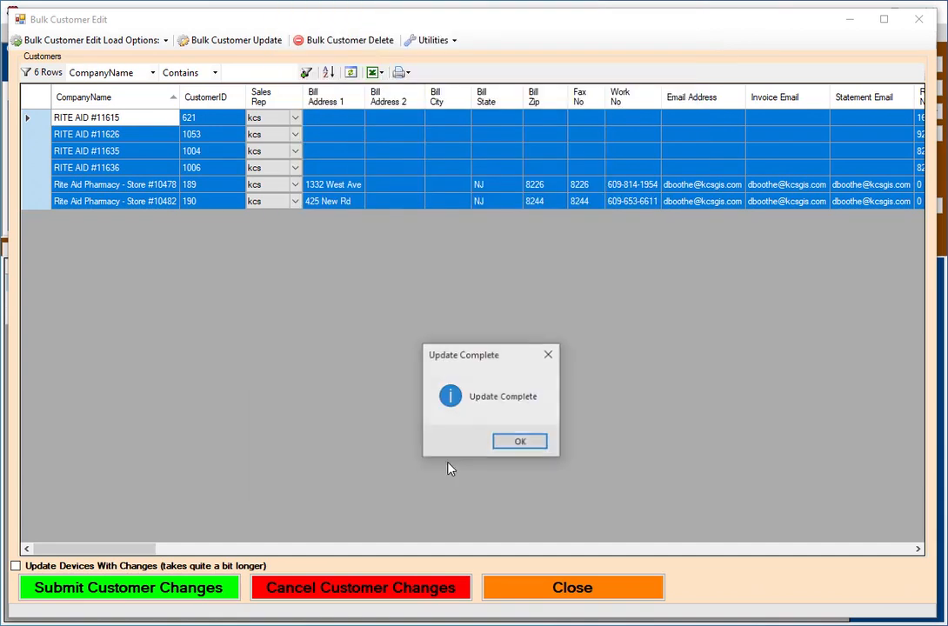
left_click(525, 444)
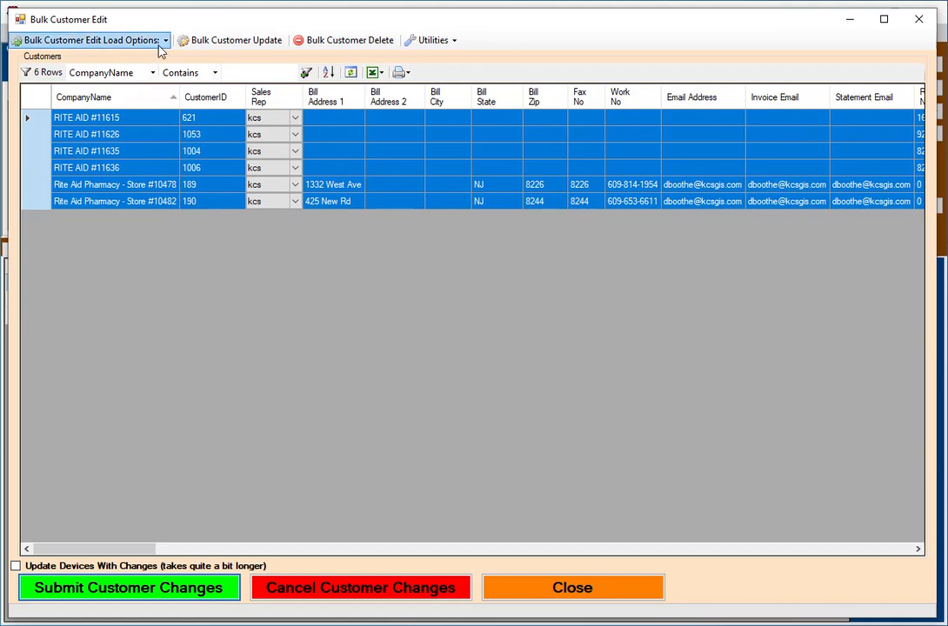
Step: Load the customers of the Walgreens group into the bulk editor and select all of them
left_click(137, 43)
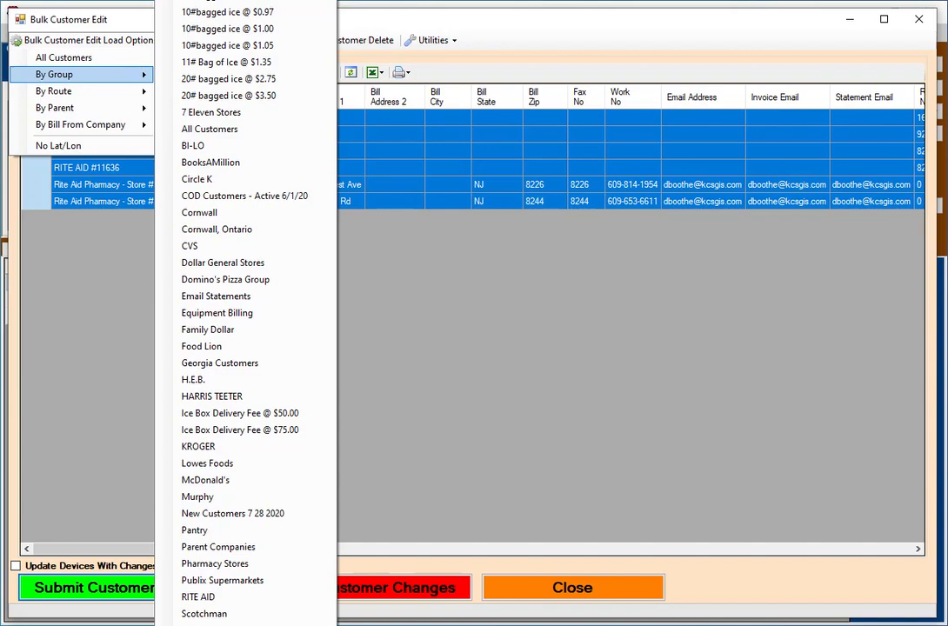
left_click(251, 614)
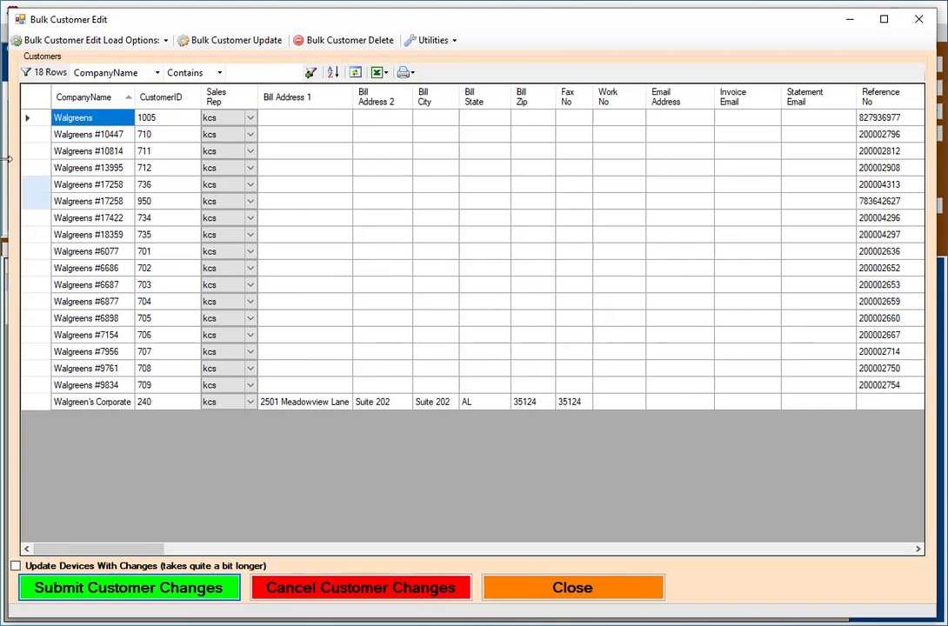
left_click(37, 93)
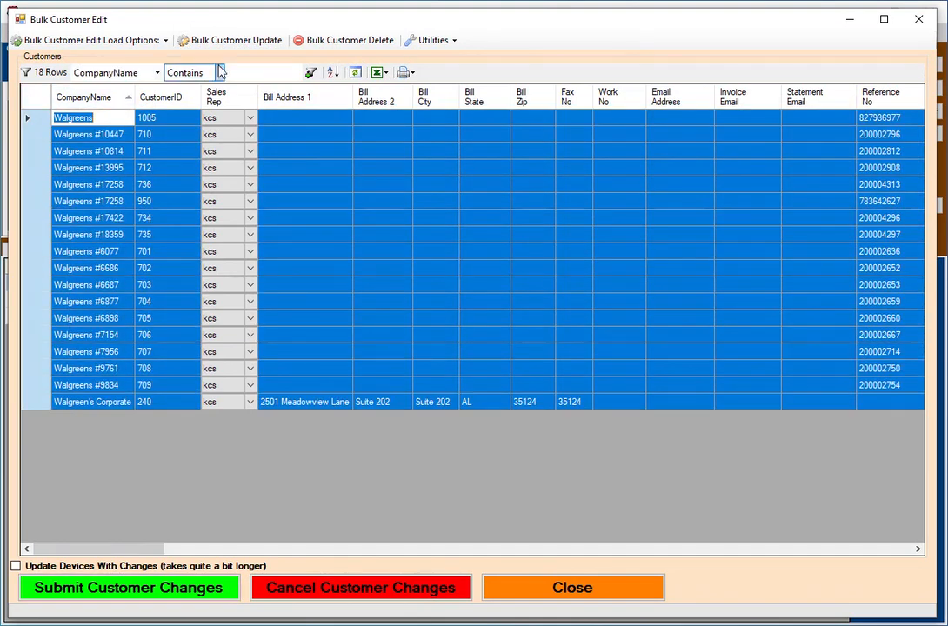
Step: Add the selected Walgreens customers to the Pharmacy Stores group and dismiss the completion message
left_click(430, 40)
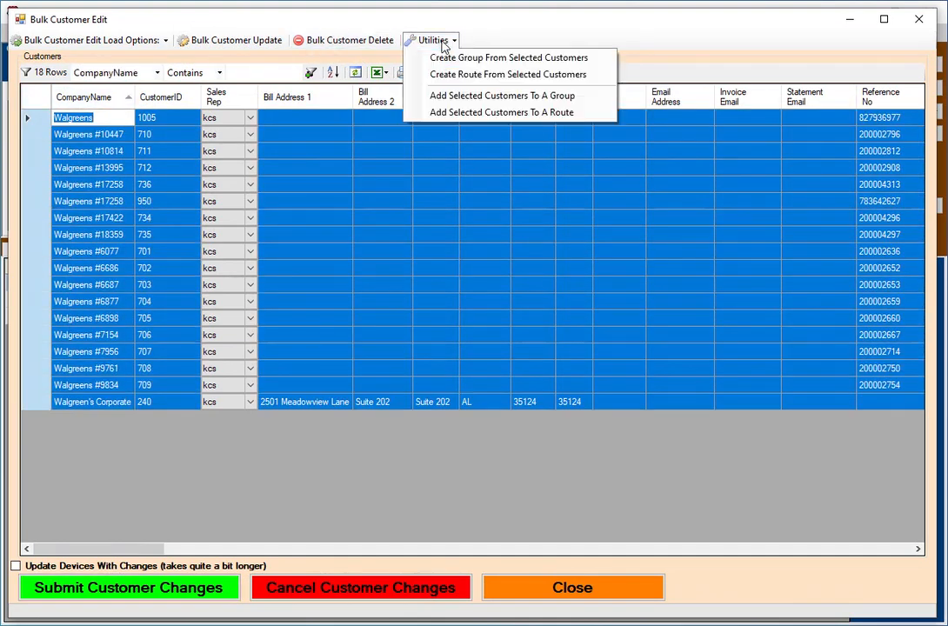
left_click(449, 97)
left_click(691, 382)
scroll(608, 400, "down", 6)
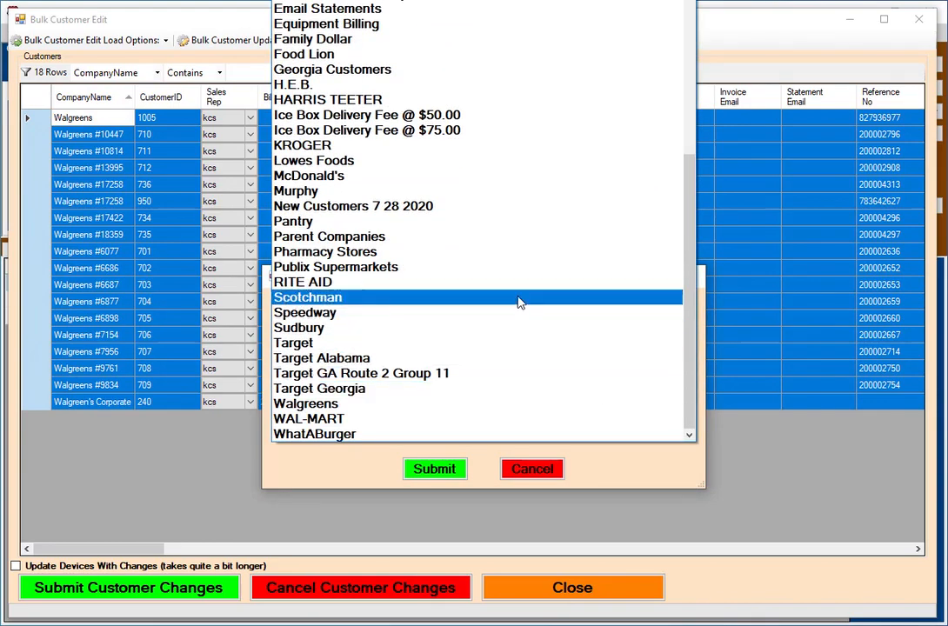
left_click(490, 253)
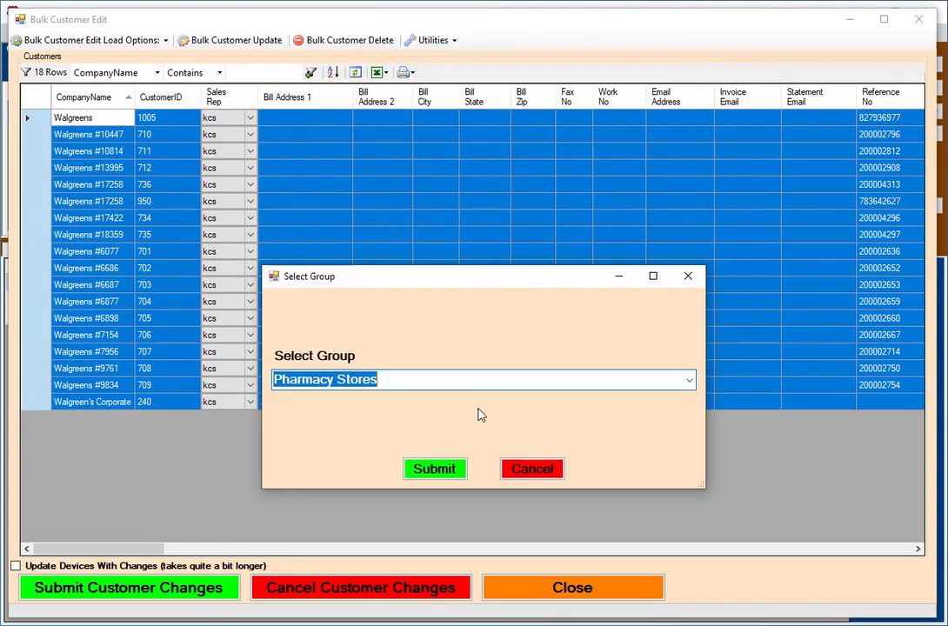
left_click(434, 469)
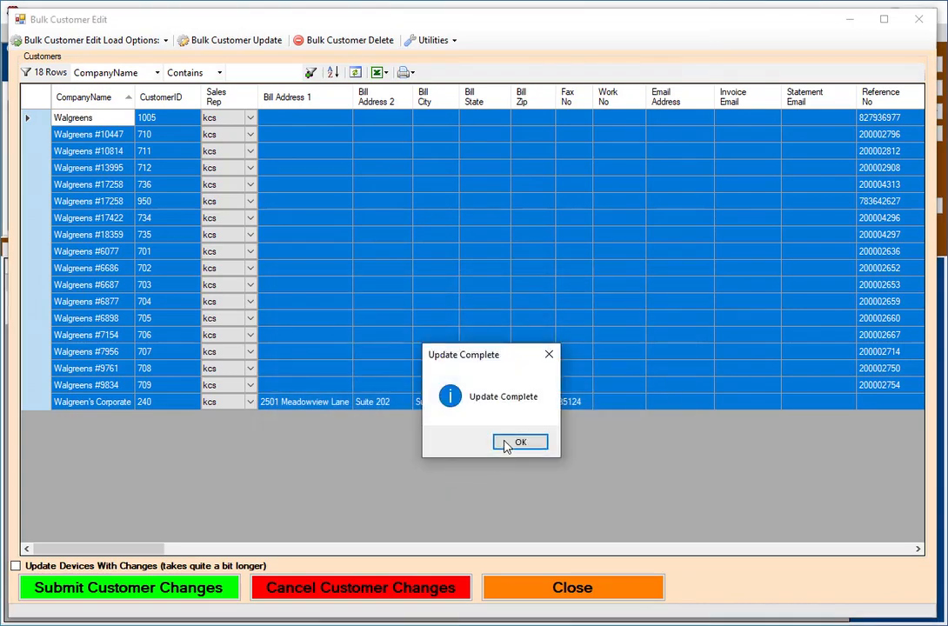
left_click(506, 446)
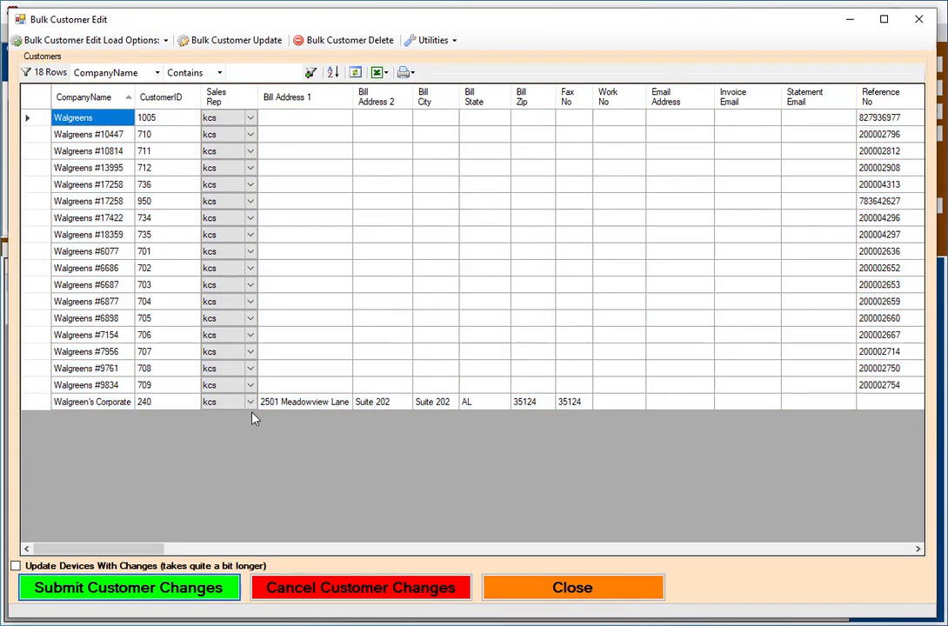
Step: Load the Pharmacy Stores group again to review its combined members, and close the bulk editor
left_click(94, 47)
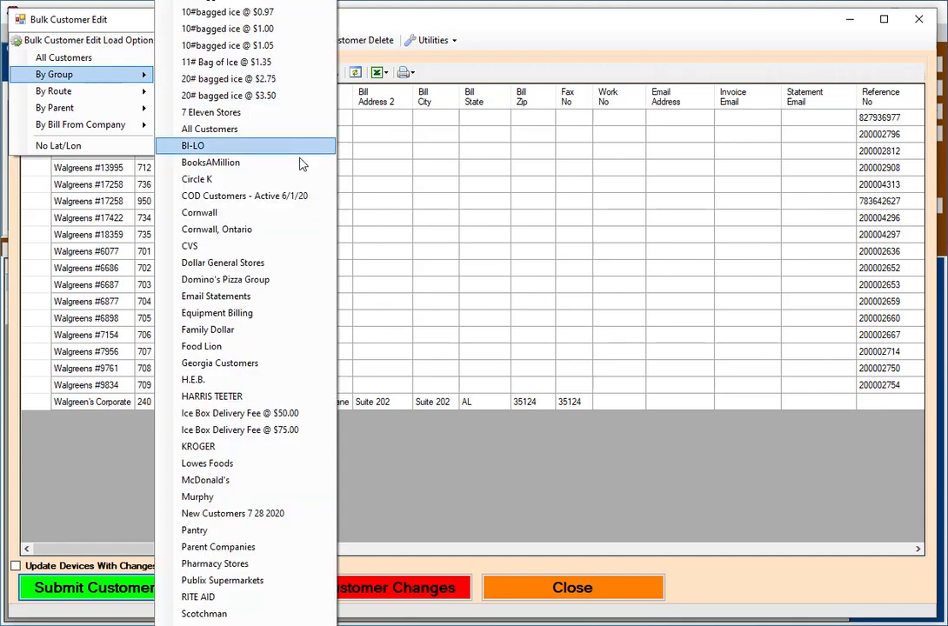
left_click(248, 565)
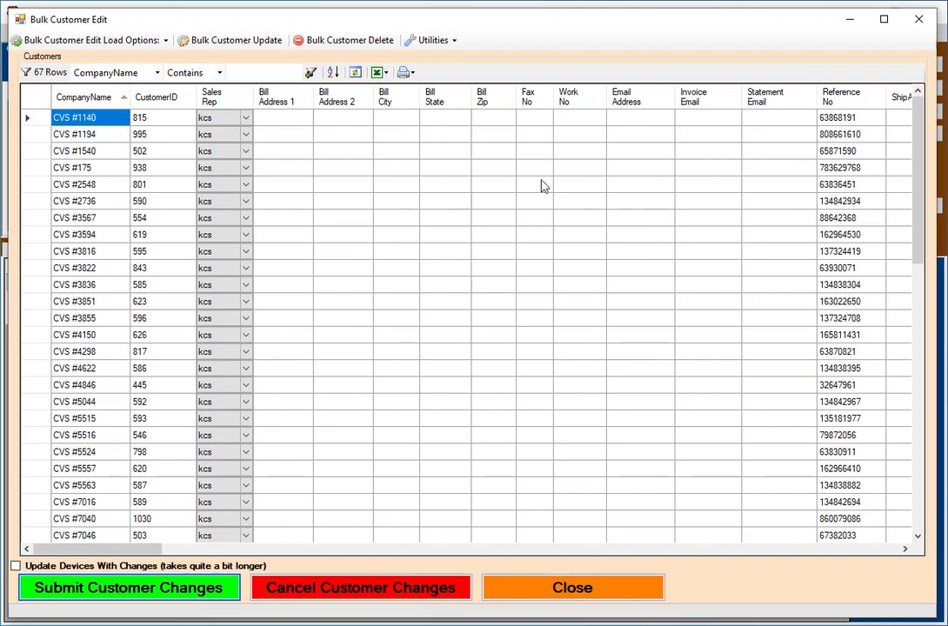
left_click_drag(913, 190, 909, 217)
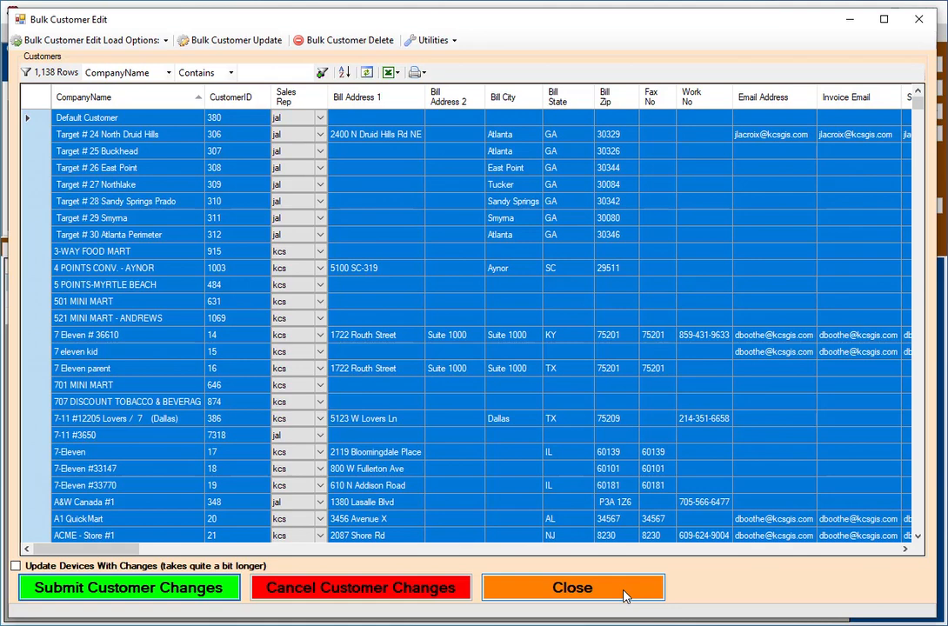
left_click(624, 595)
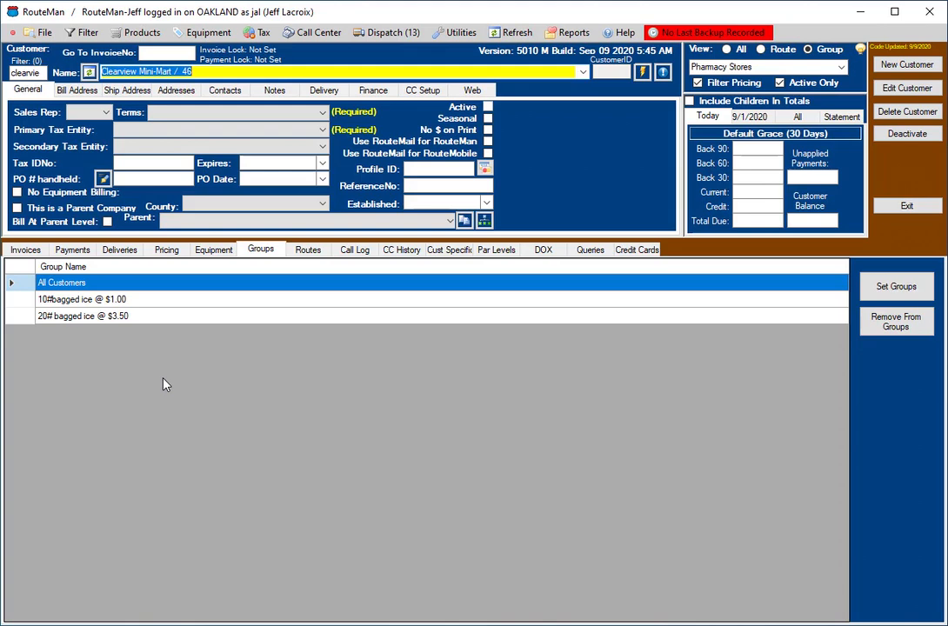
Step: Display the COD Customers - Active 6/1/20 group in Customer Groups and view its options for creating an opposite group
left_click(42, 33)
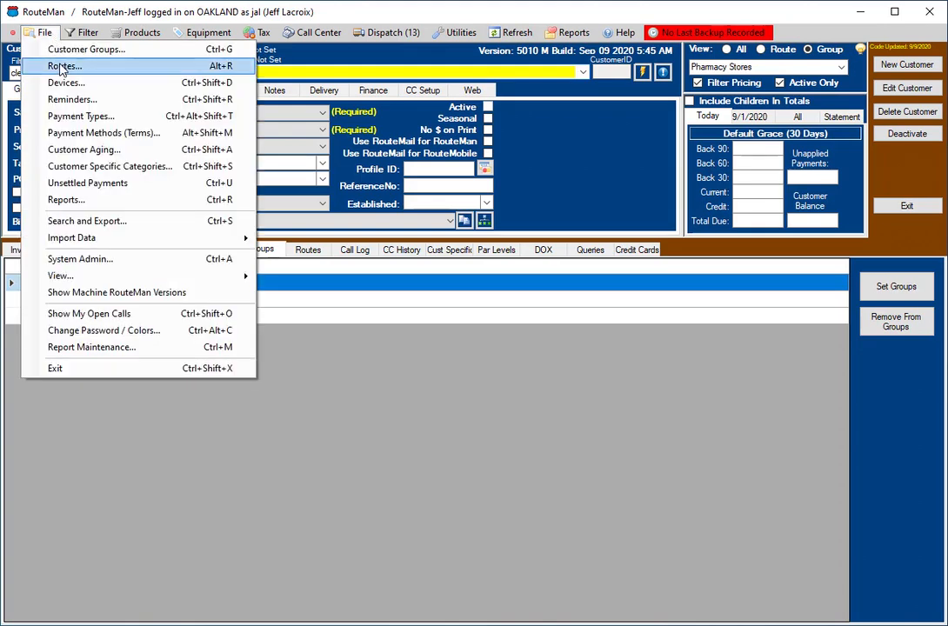
left_click(70, 48)
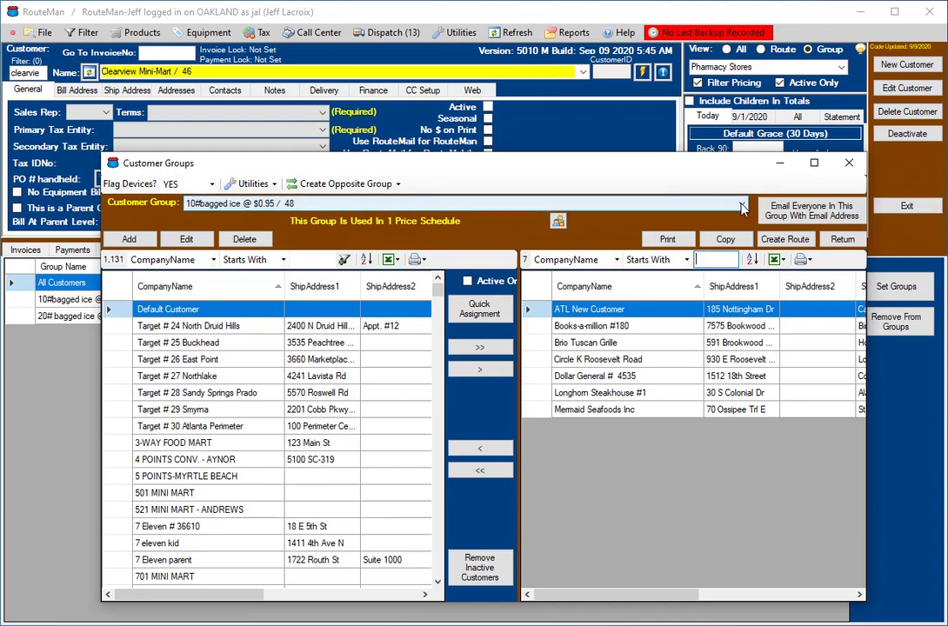
left_click(742, 206)
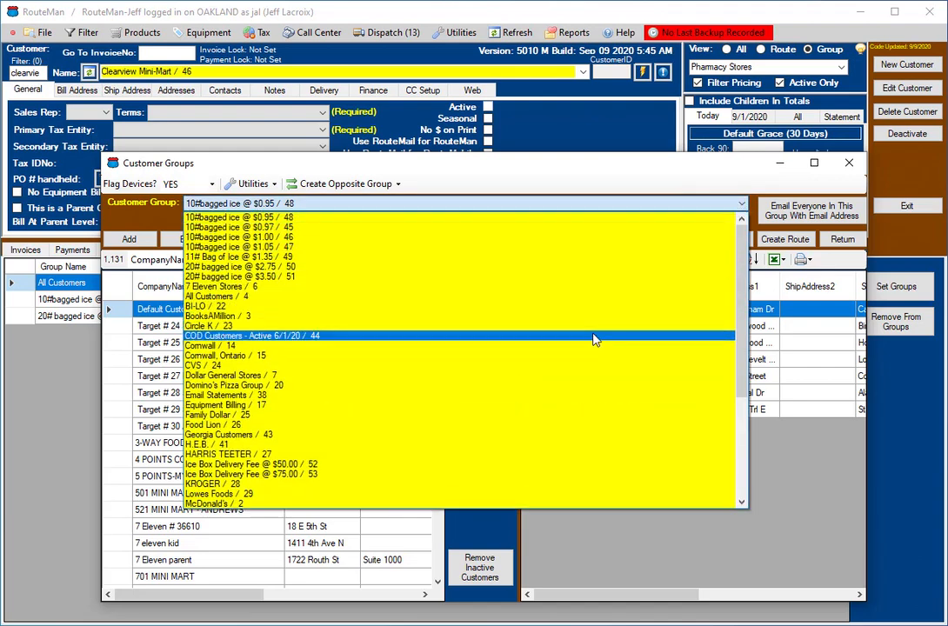
left_click(594, 339)
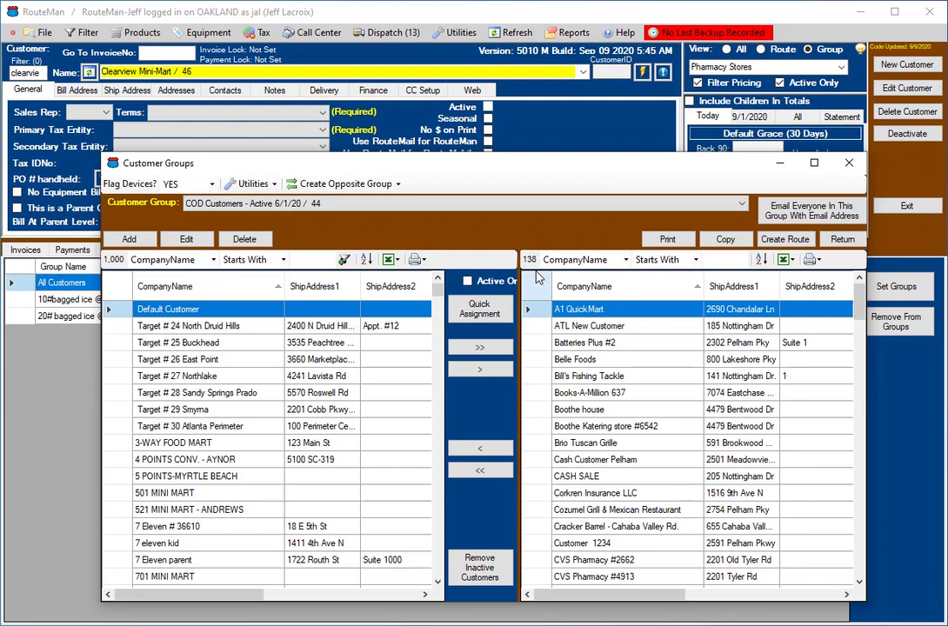
left_click(393, 185)
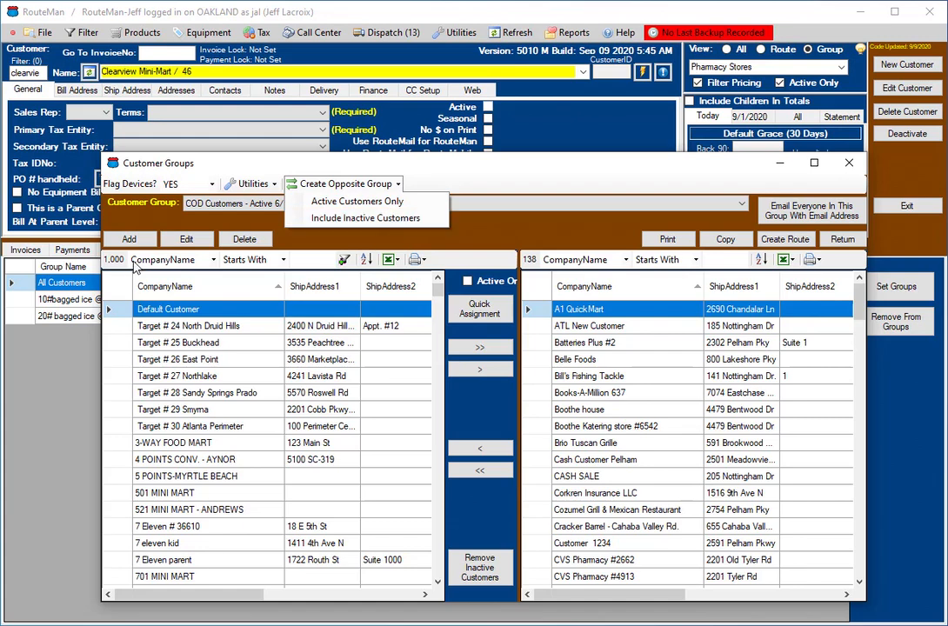
left_click(379, 220)
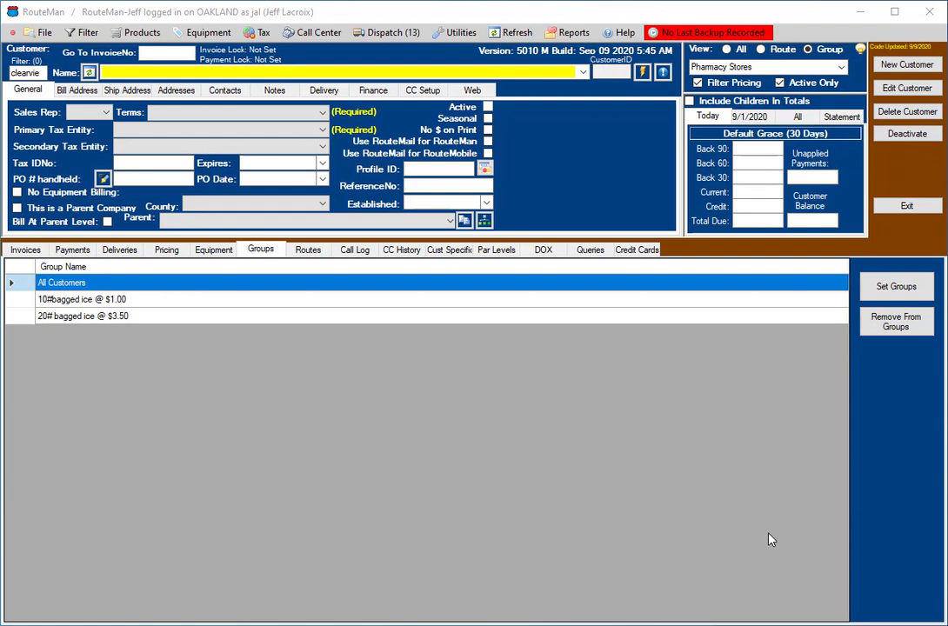
Step: Reopen Bulk Customer Edit and load the COD Customers - Active 6/1/20 group to examine its customers
left_click(461, 33)
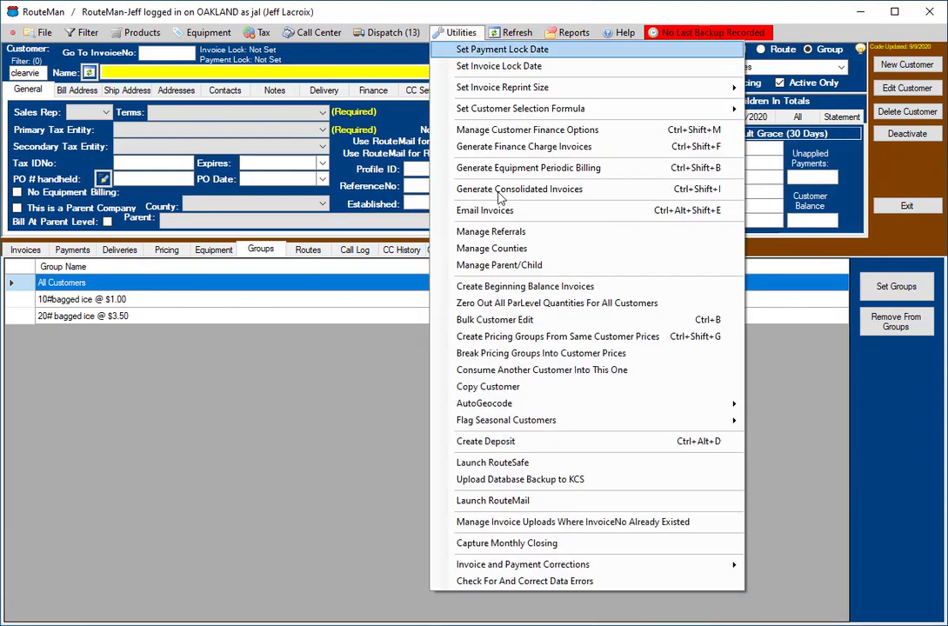
left_click(525, 319)
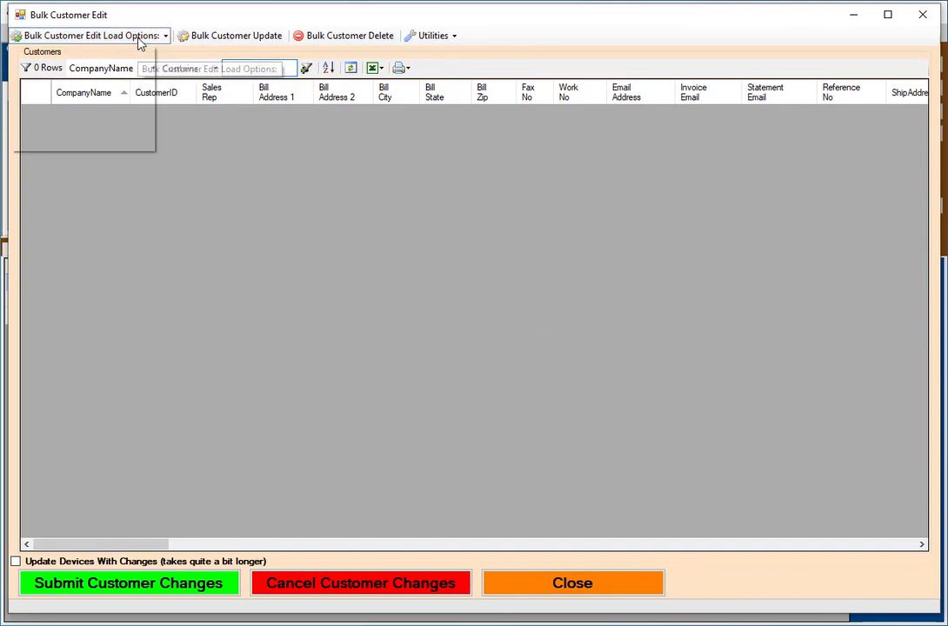
left_click(140, 36)
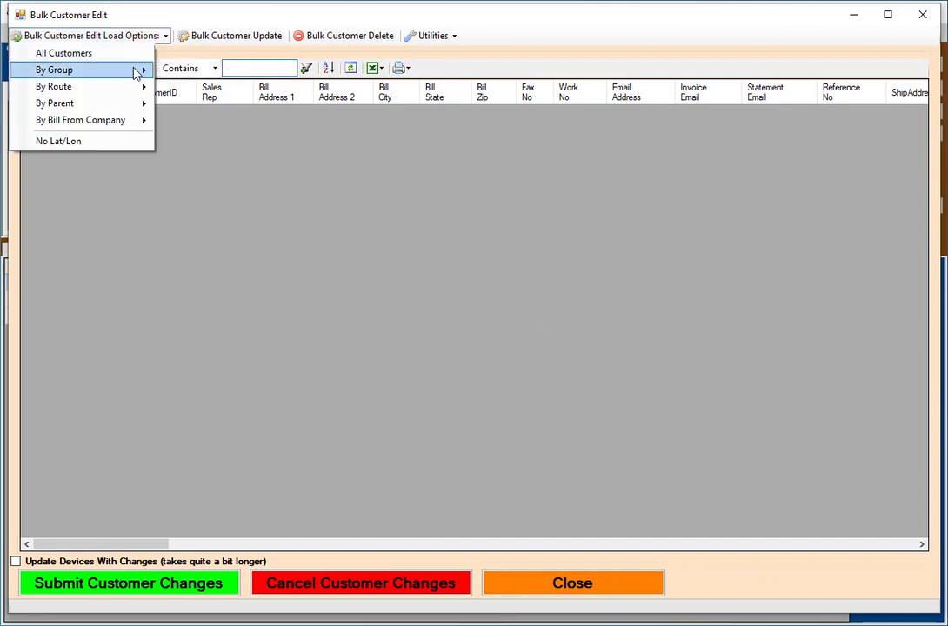
mouse_move(139, 70)
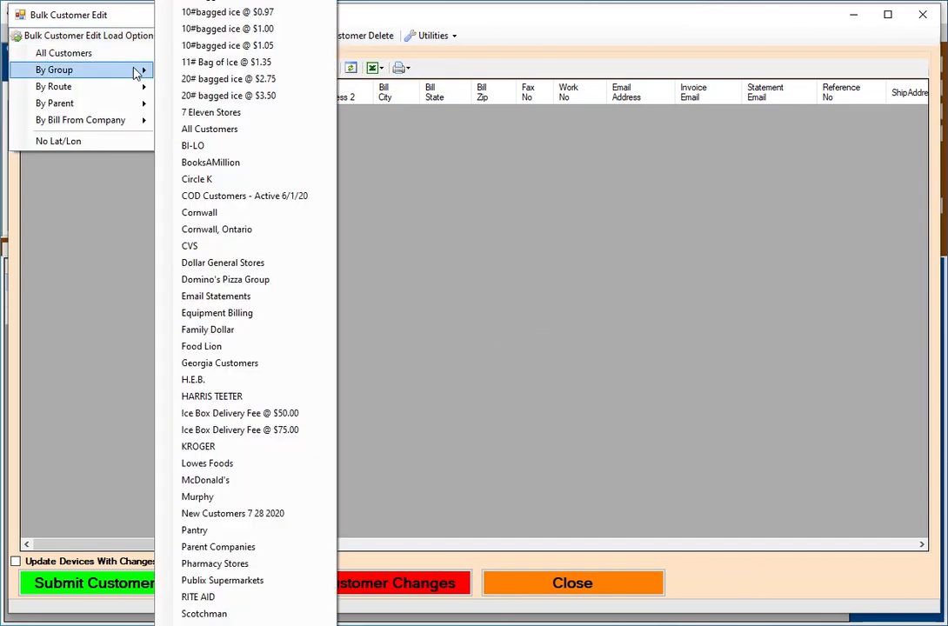
left_click(243, 198)
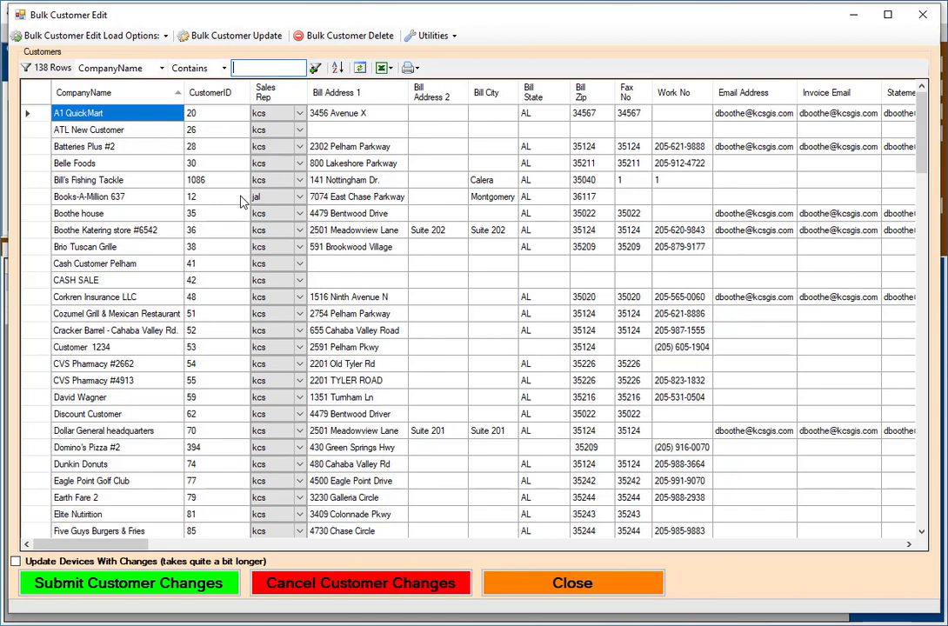
Step: Load all customers into the bulk editor and filter them to Payment Method equal to 1, checking the Payment Method column
left_click(69, 36)
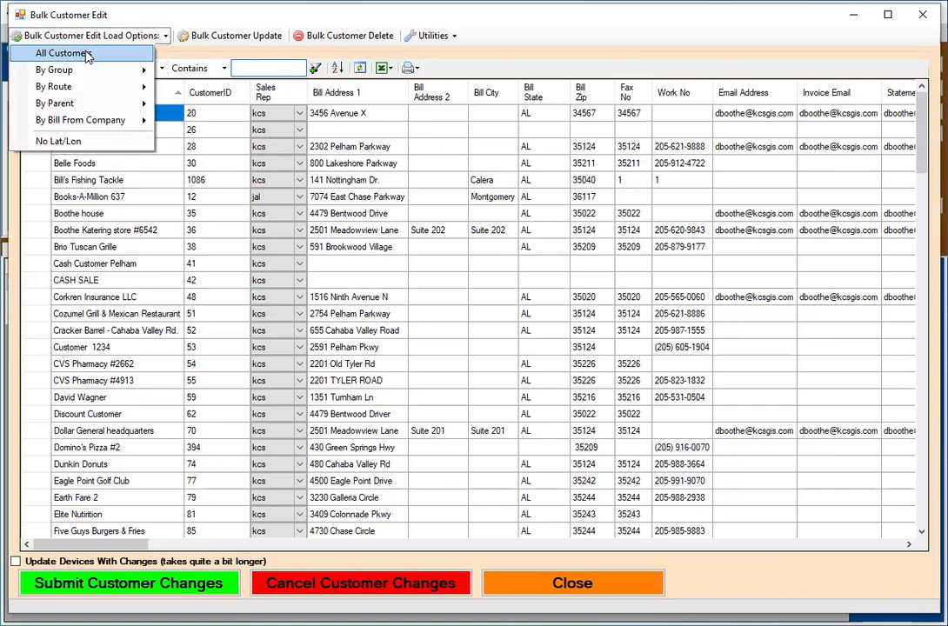
left_click(62, 53)
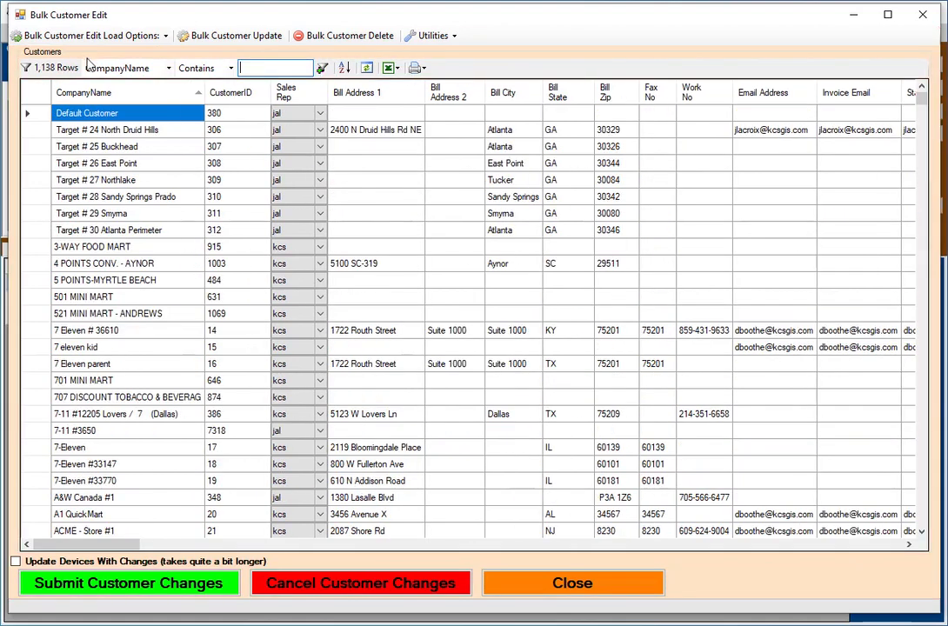
left_click(161, 68)
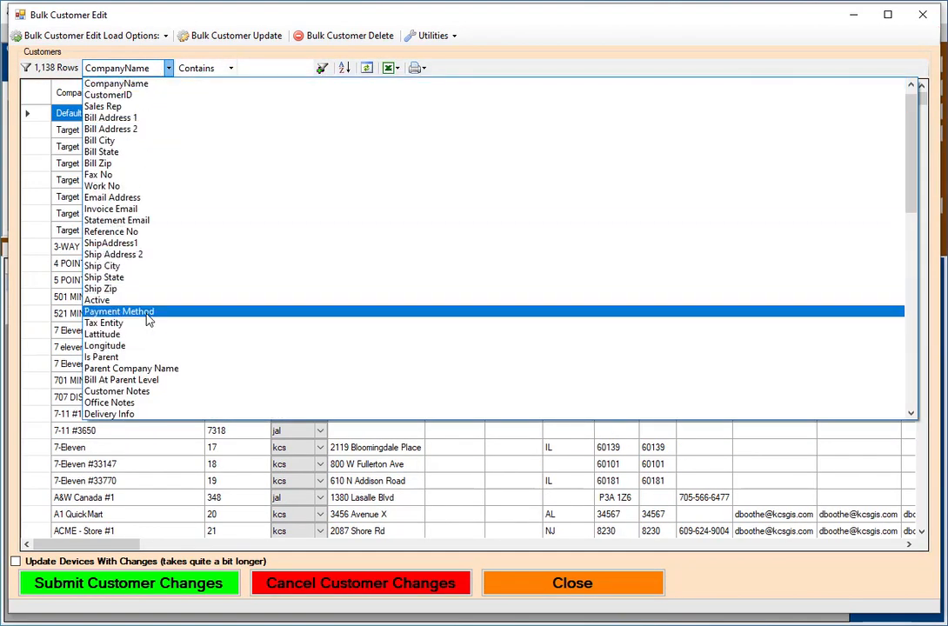
left_click(147, 318)
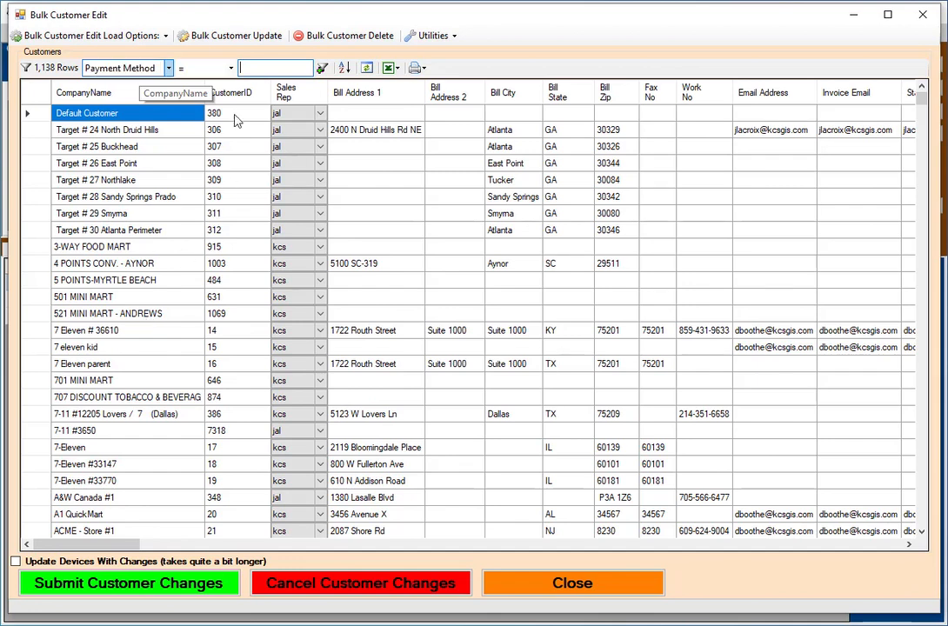
left_click(262, 66)
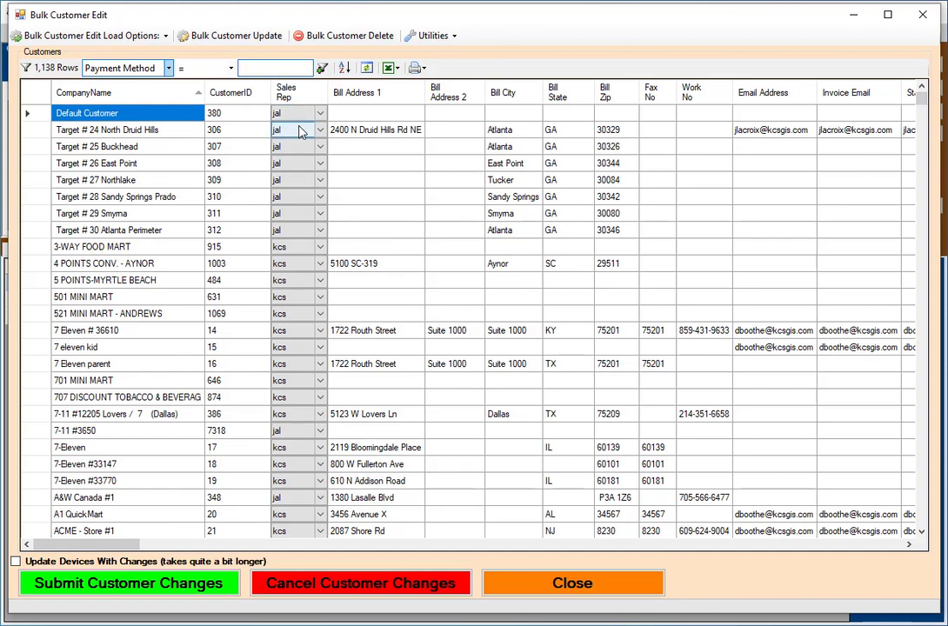
type("1")
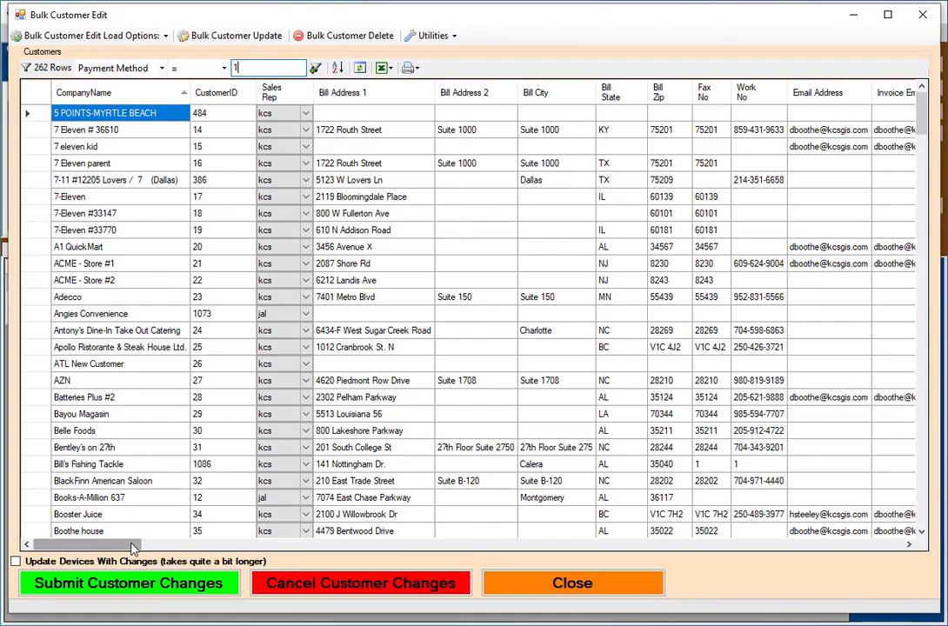
left_click_drag(132, 546, 311, 565)
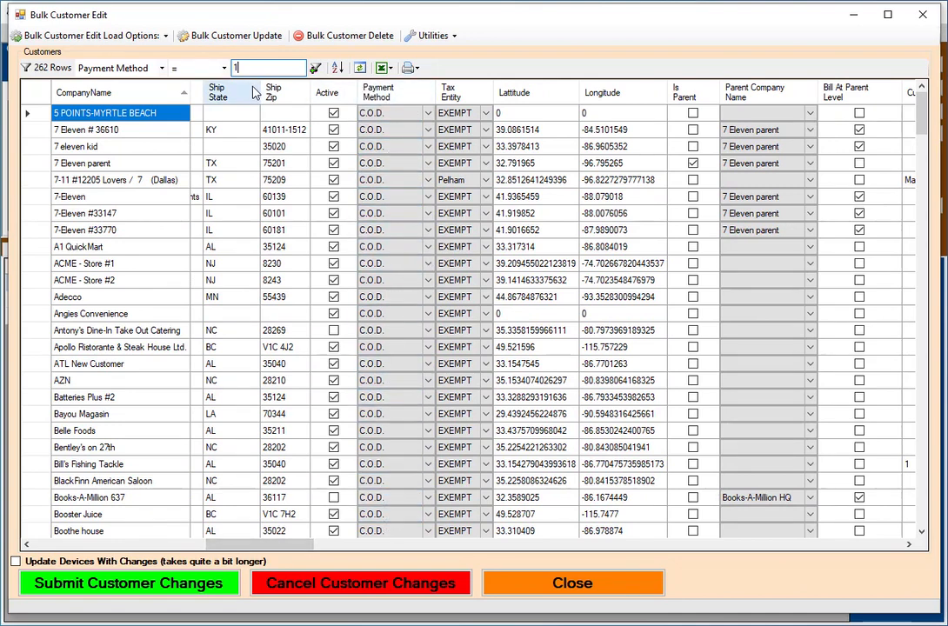
Step: Switch the Payment Method filter value to 2 for comparison and set it back to 1
key("BackSpace")
type("2")
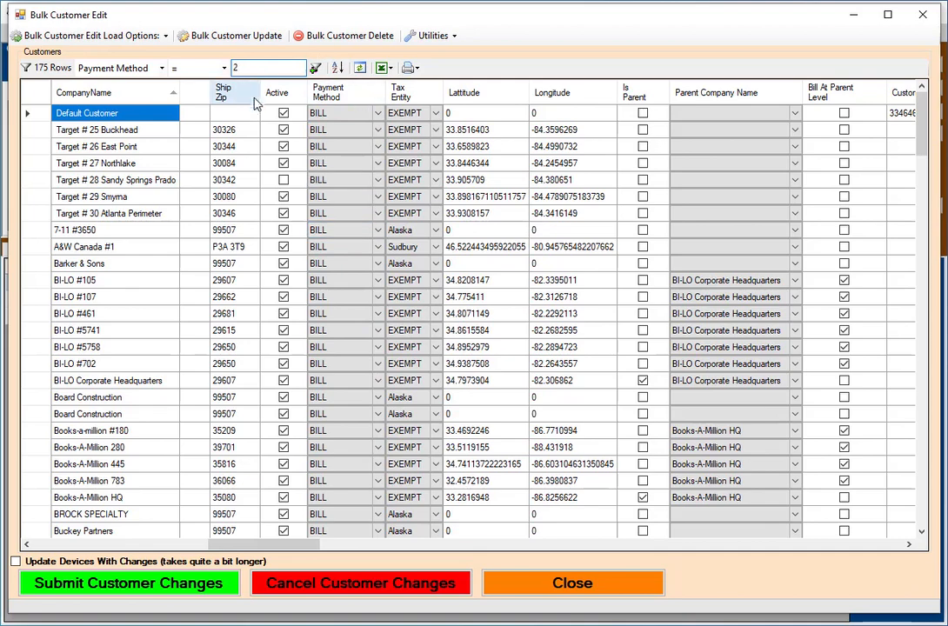
key("BackSpace")
type("1")
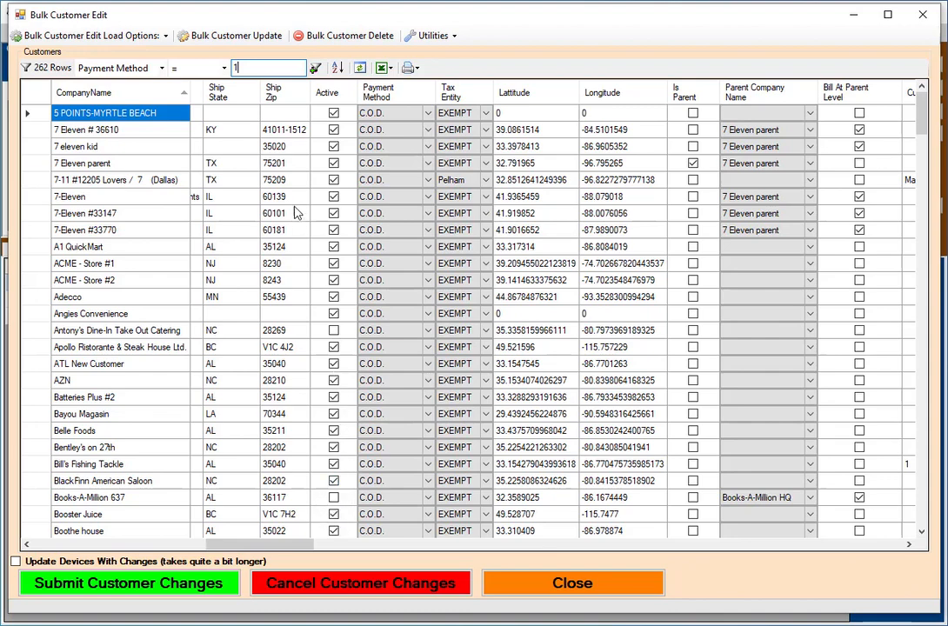
Step: Add an additional AND filter to the Payment Method filter so only customers with Active equal to 1 are listed
left_click(316, 69)
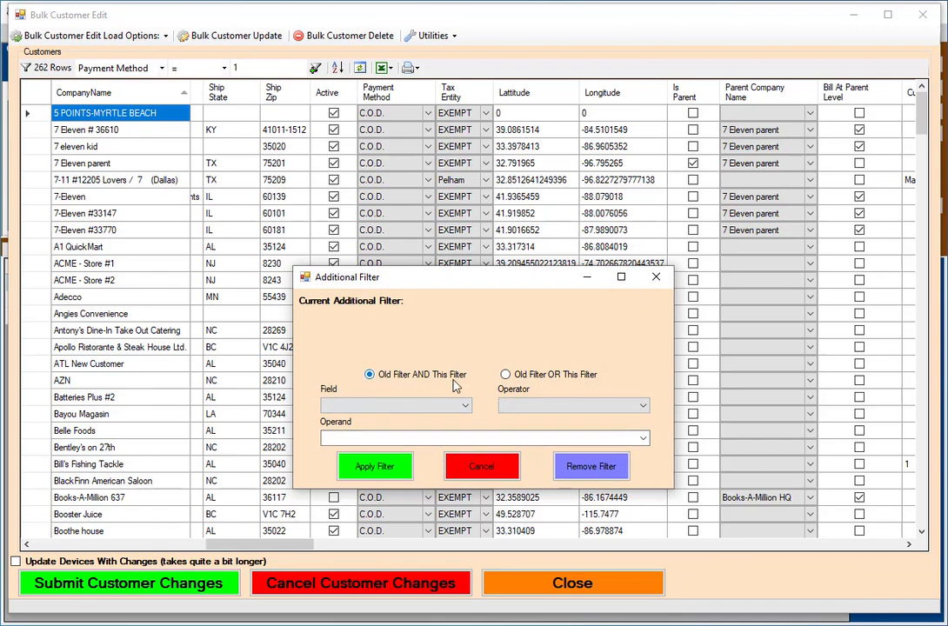
left_click(465, 406)
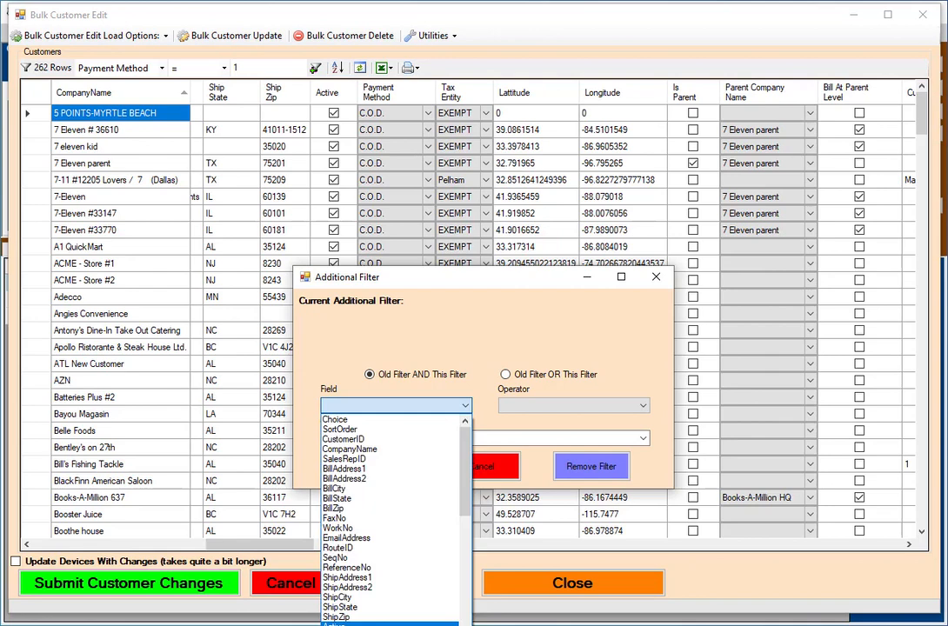
left_click(344, 622)
left_click(532, 406)
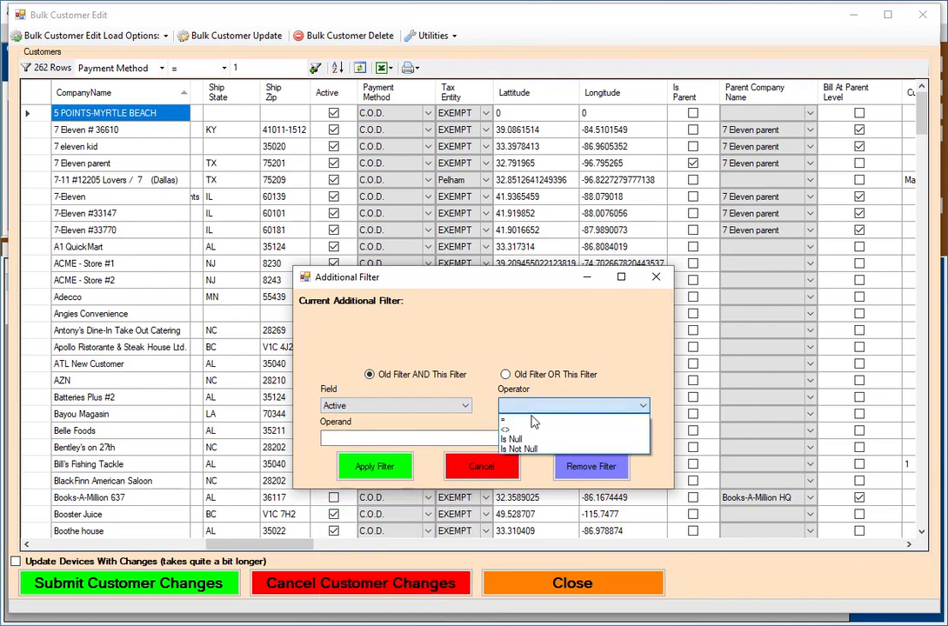
left_click(532, 420)
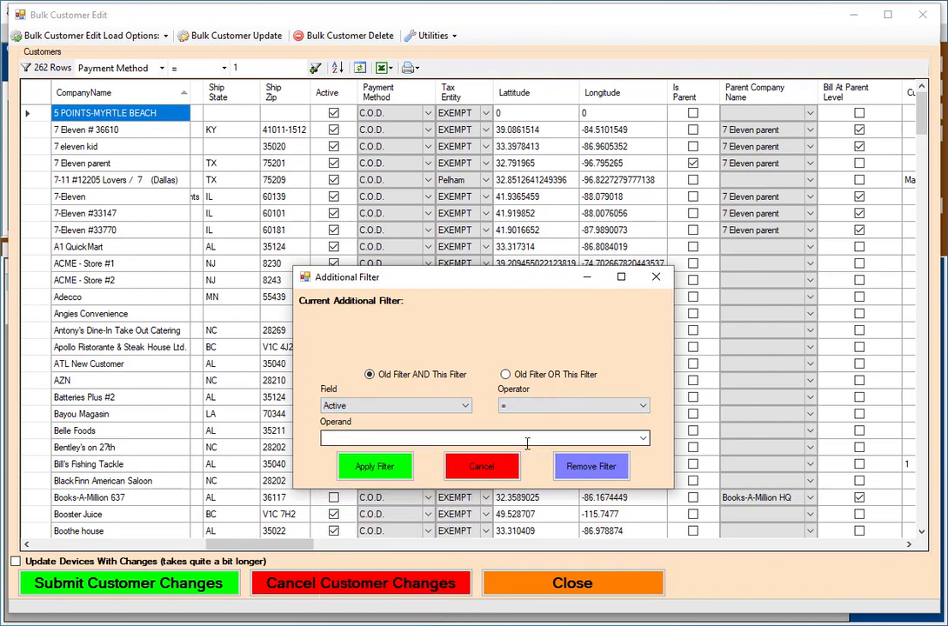
left_click(526, 441)
type("1")
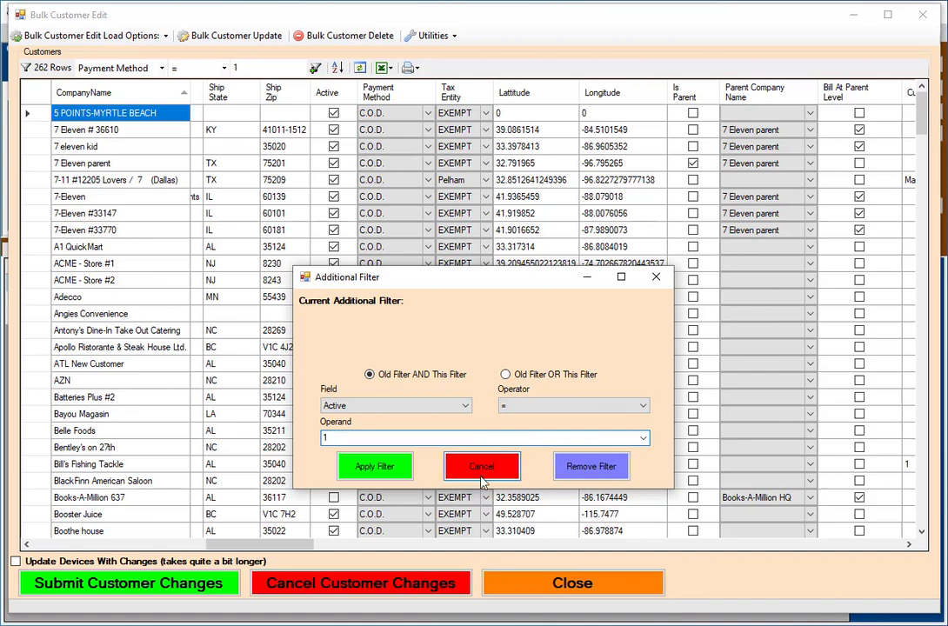
left_click(392, 472)
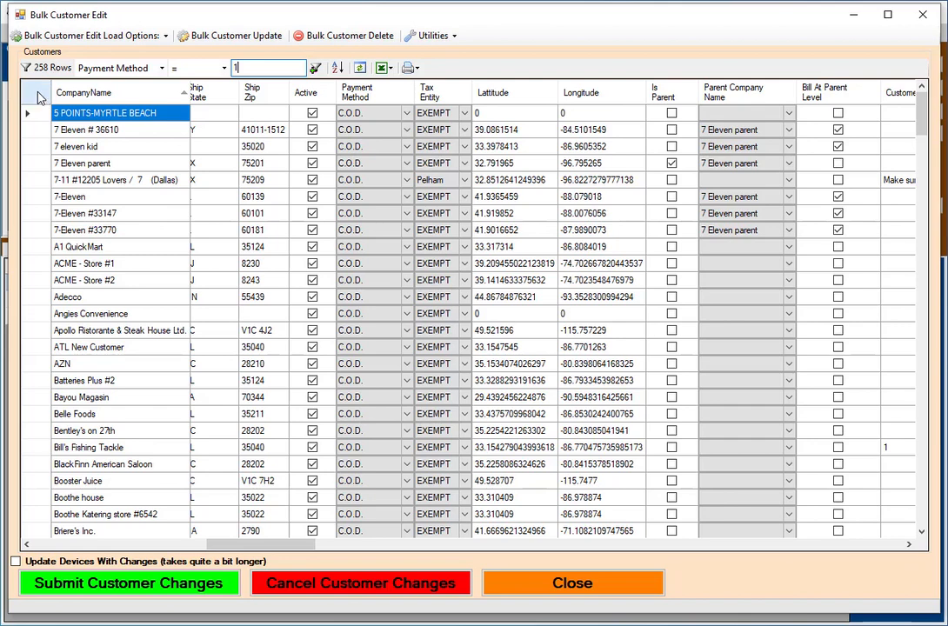
Step: Add all filtered customers to the existing COD Customers - Active 6/1/20 group and close the bulk editor
left_click(39, 98)
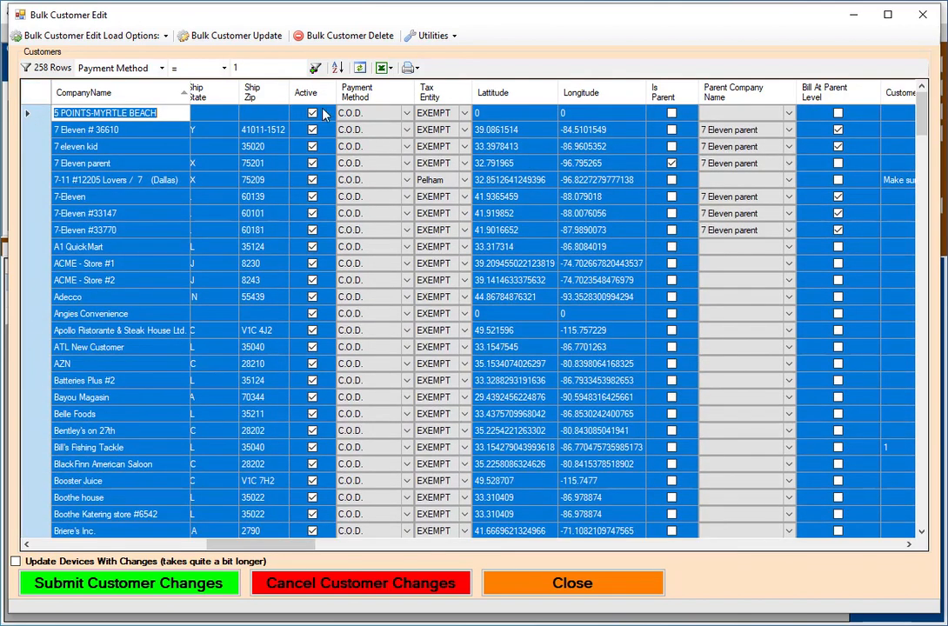
left_click(433, 36)
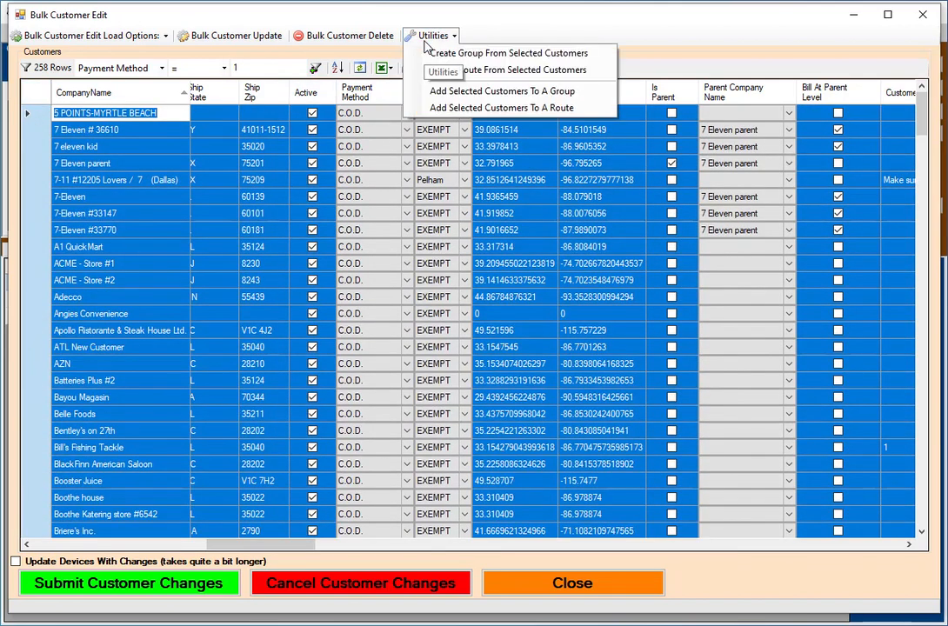
left_click(474, 93)
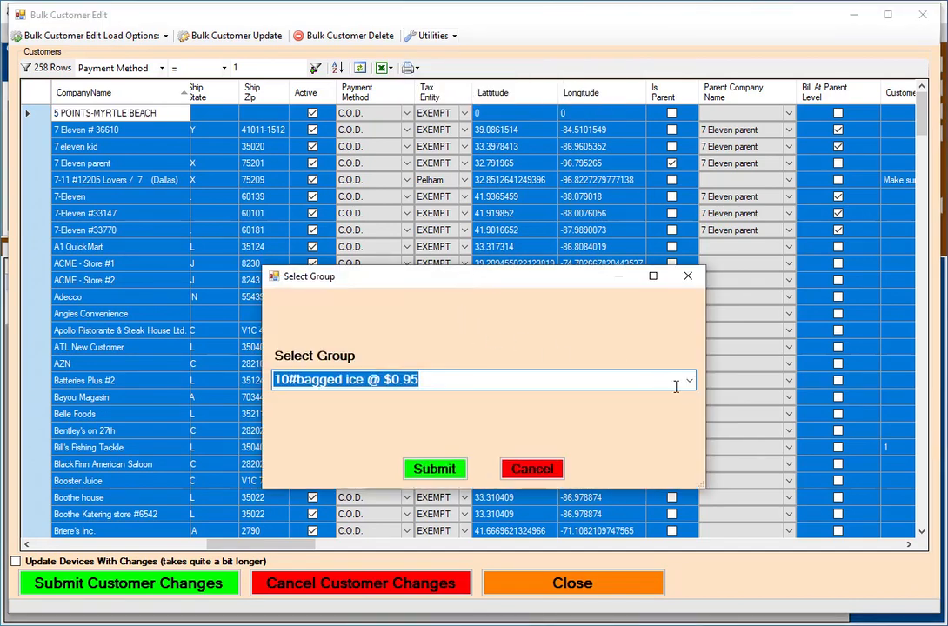
left_click(693, 386)
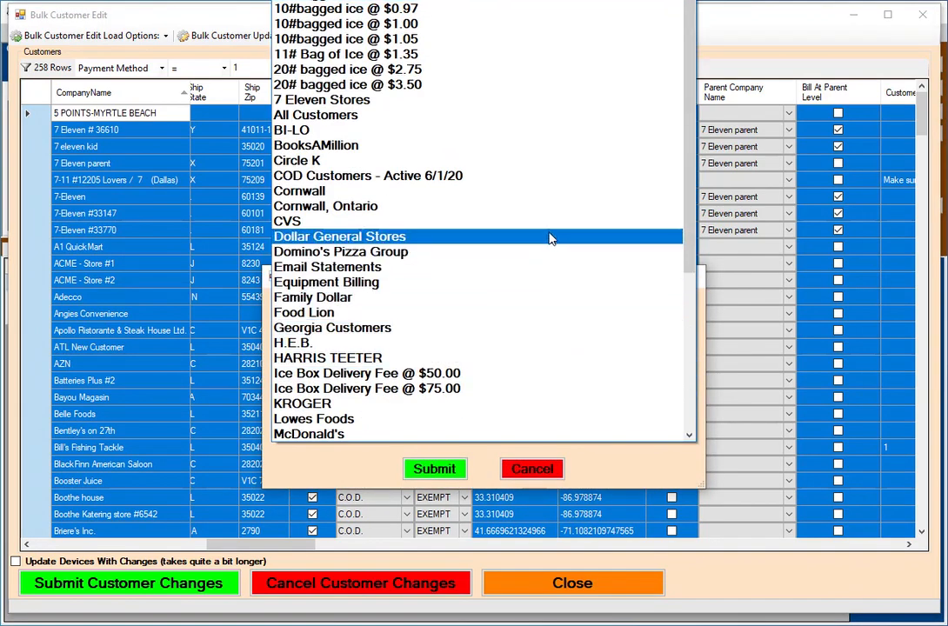
left_click(581, 184)
left_click(432, 470)
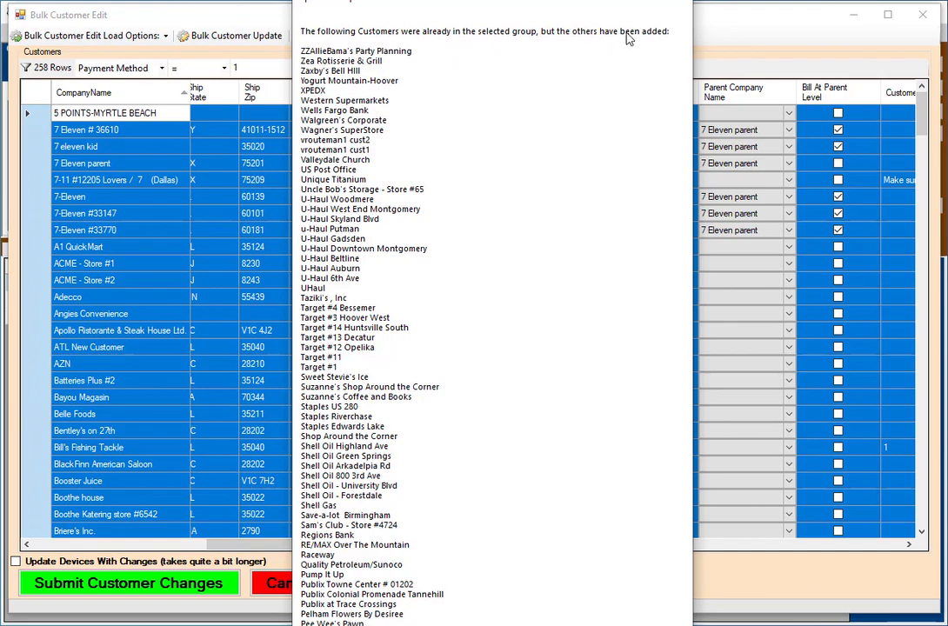
left_click(683, 3)
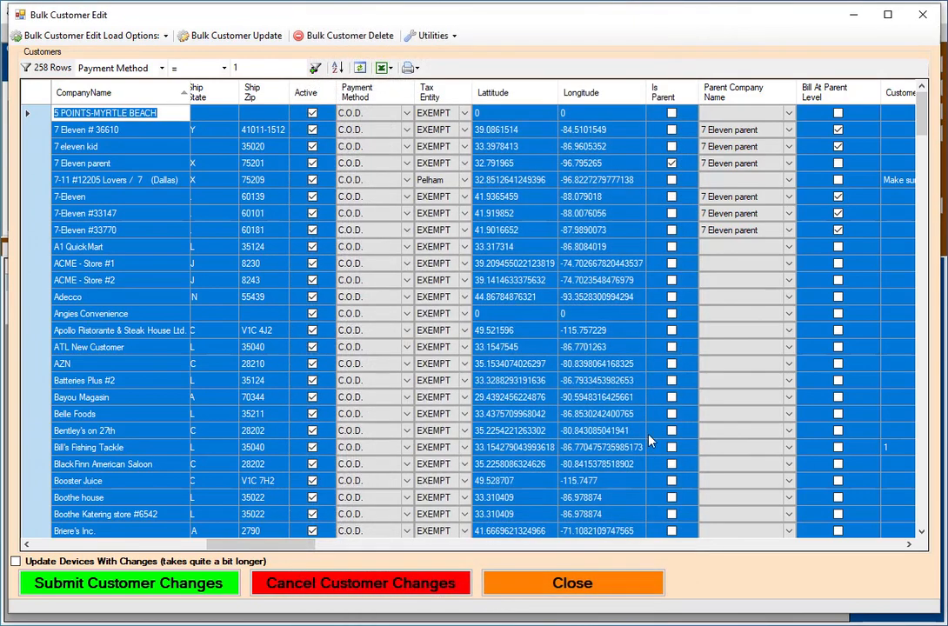
left_click(612, 590)
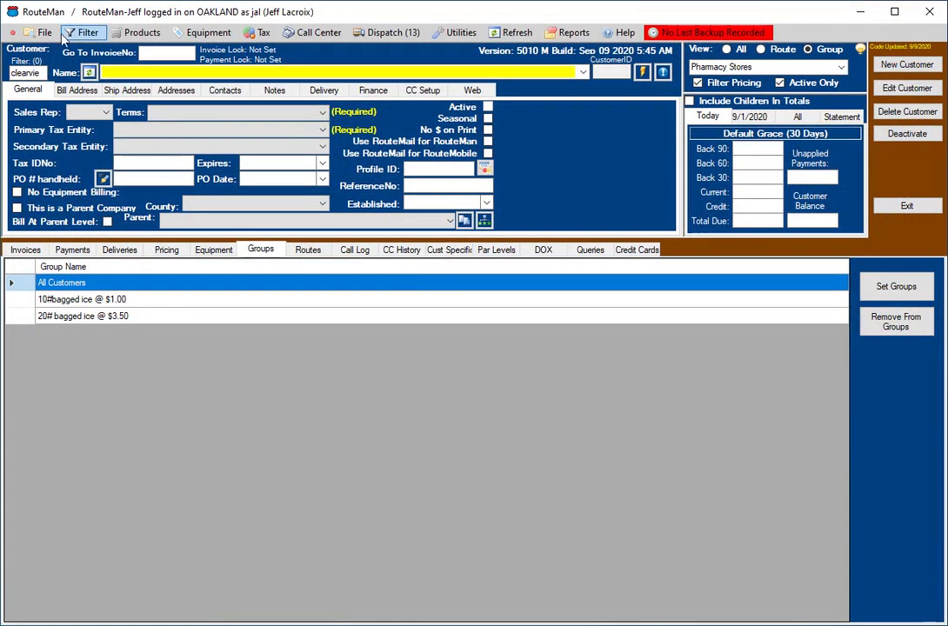
Step: Open Customer Groups and load the COD Customers - Active 6/1/20 group
left_click(44, 33)
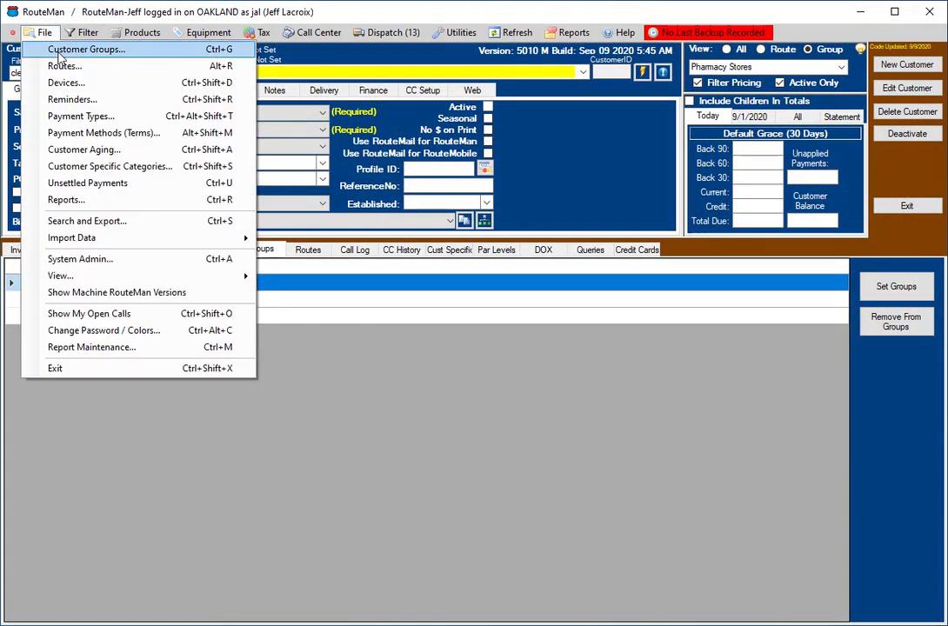
left_click(54, 48)
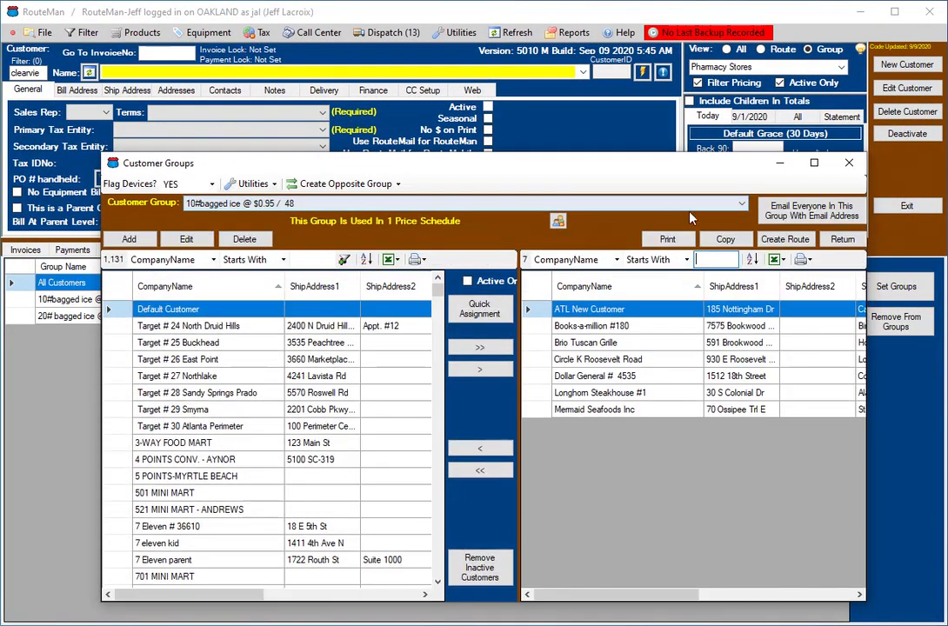
left_click(739, 204)
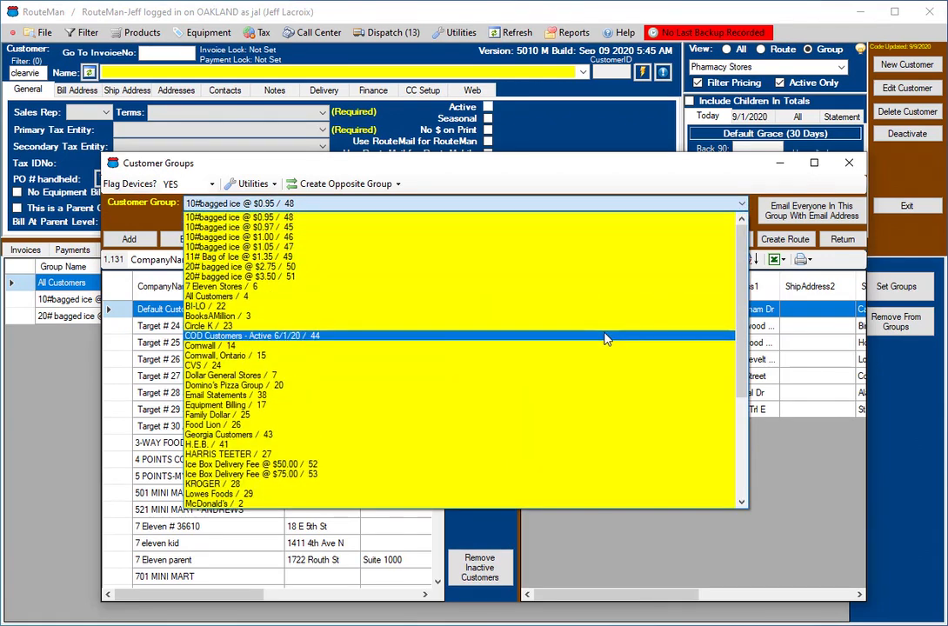
left_click(606, 337)
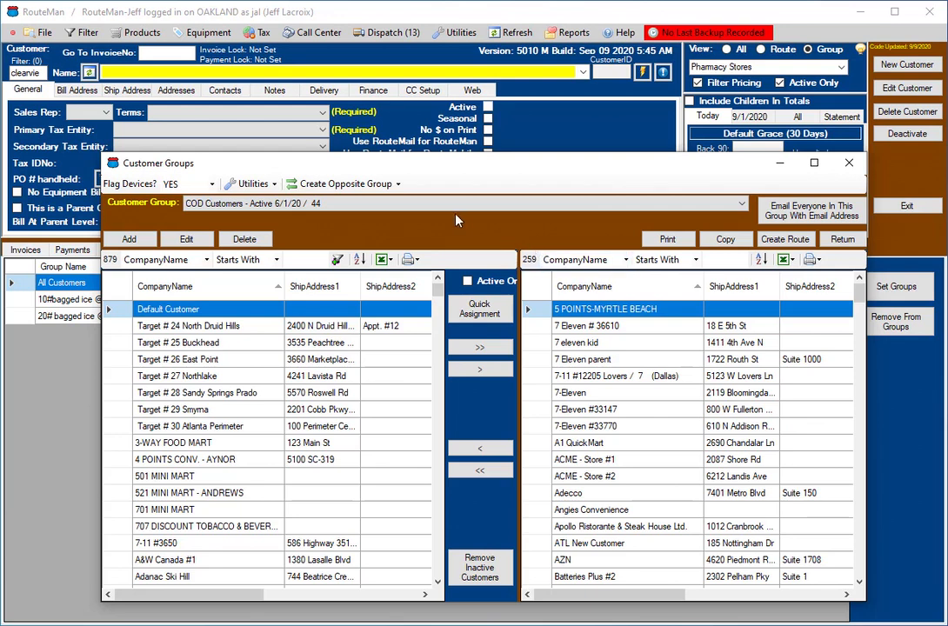
Step: Rename the group as COD Customers - Active 9/22/20 and return to the main customer screen
left_click(188, 239)
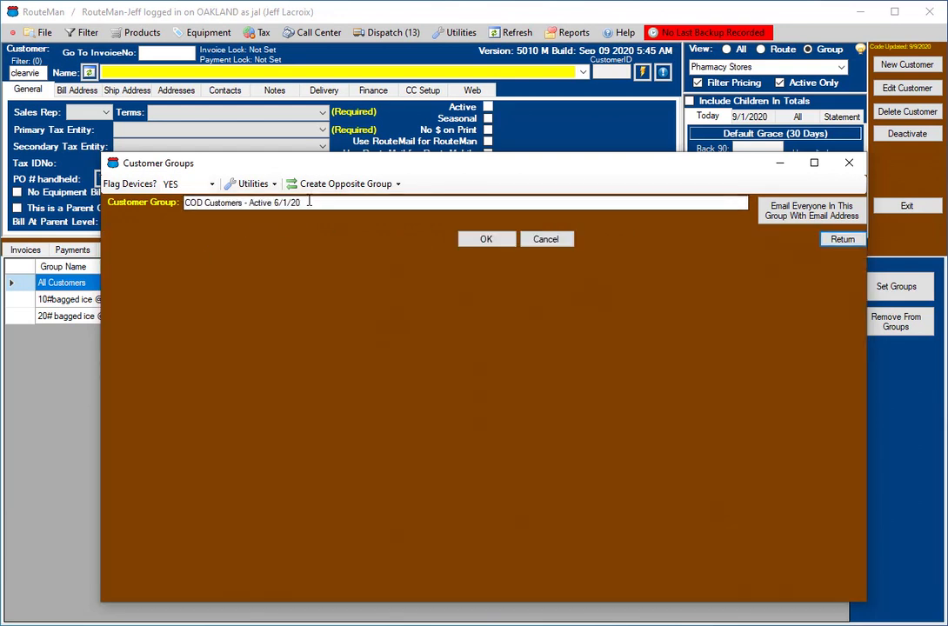
key("Left")
key("Left")
key("Left")
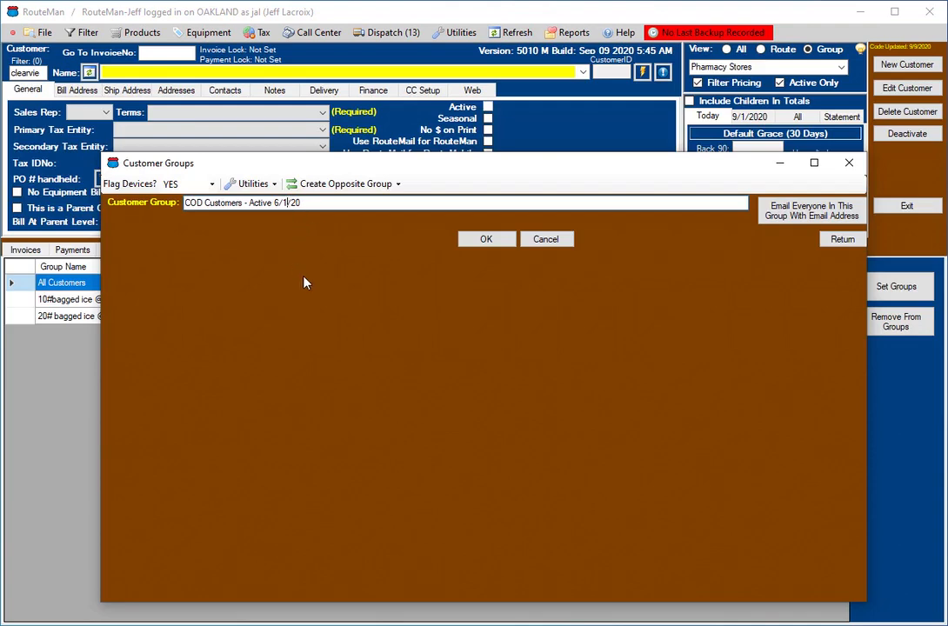
key("BackSpace")
key("BackSpace")
key("BackSpace")
type("9/22")
left_click(487, 239)
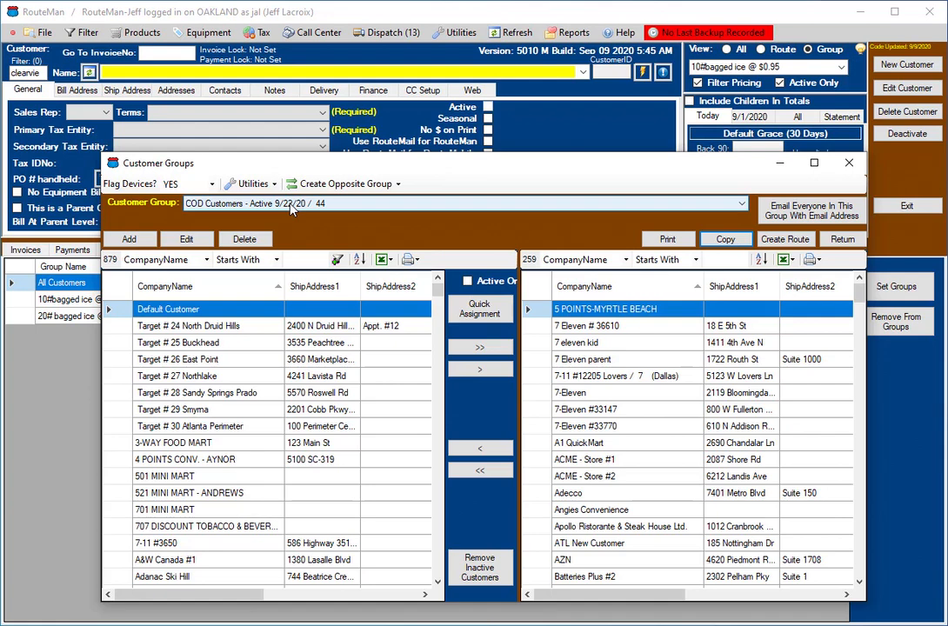
left_click(831, 239)
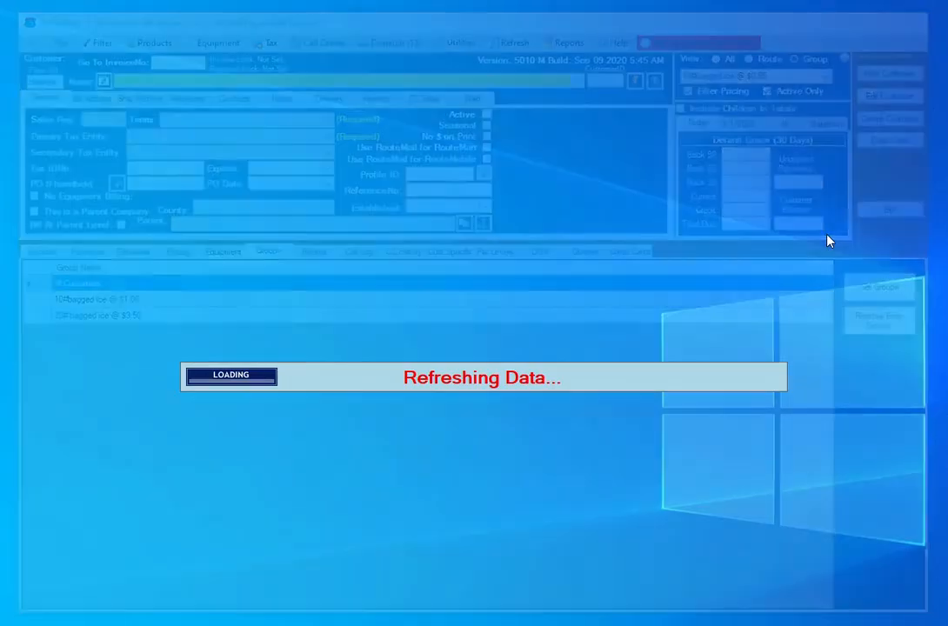